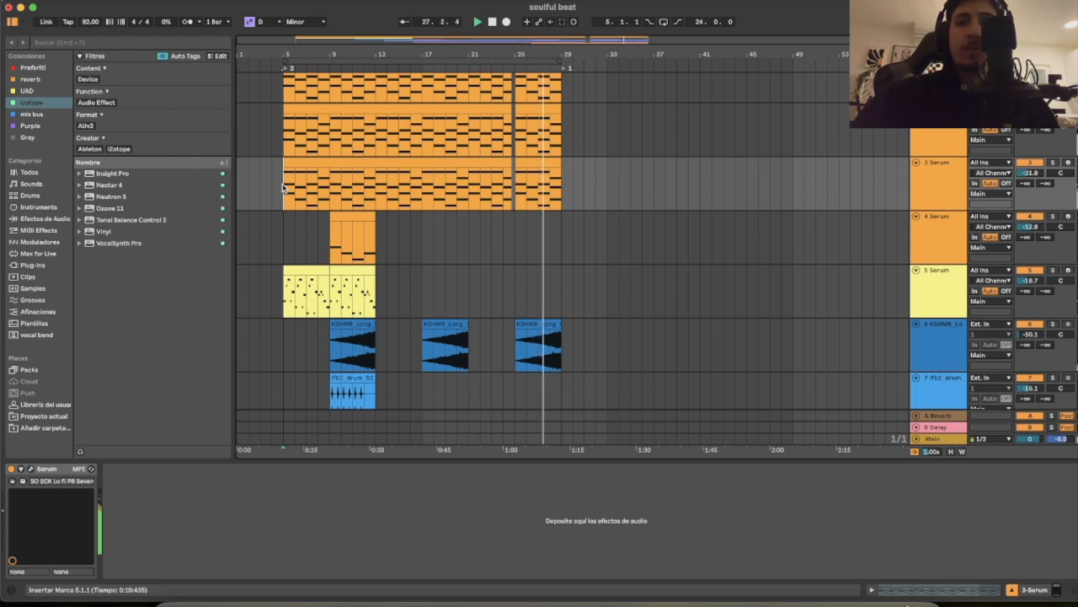
Step: Deactivate all tracks from 2 Serum through the BPM90 track at the end of the arrangement
scroll(493, 249, up, 1)
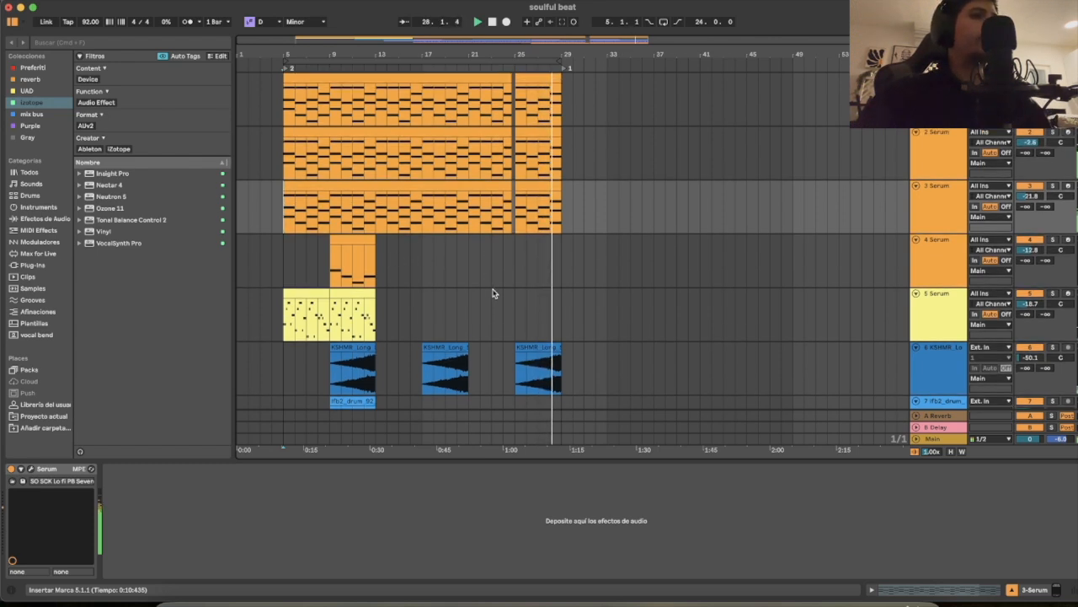
click(935, 161)
scroll(937, 168, down, 10)
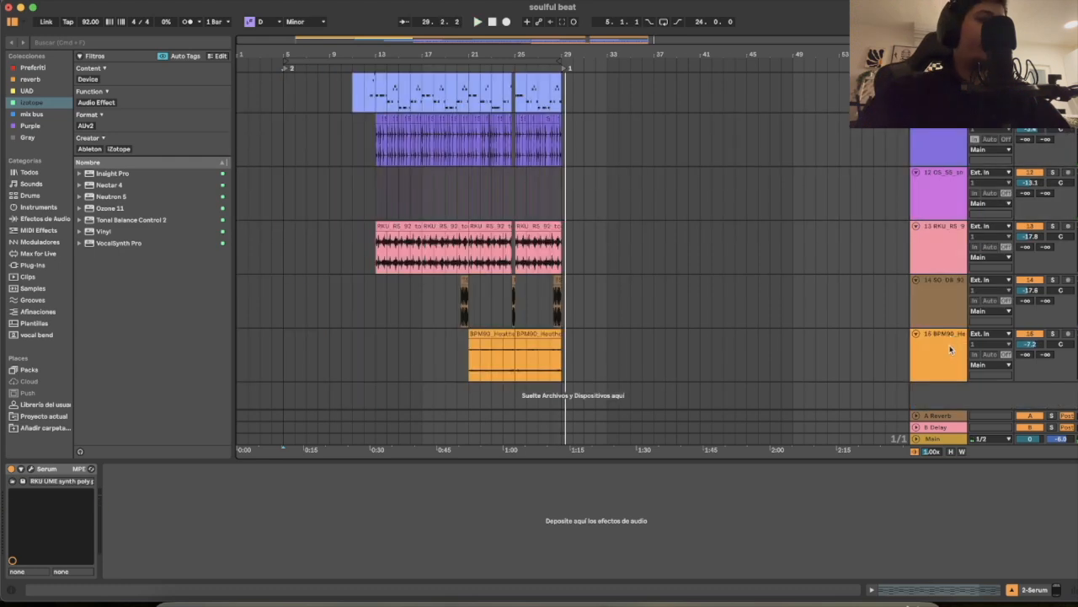
shift+click(951, 350)
scroll(945, 252, up, 10)
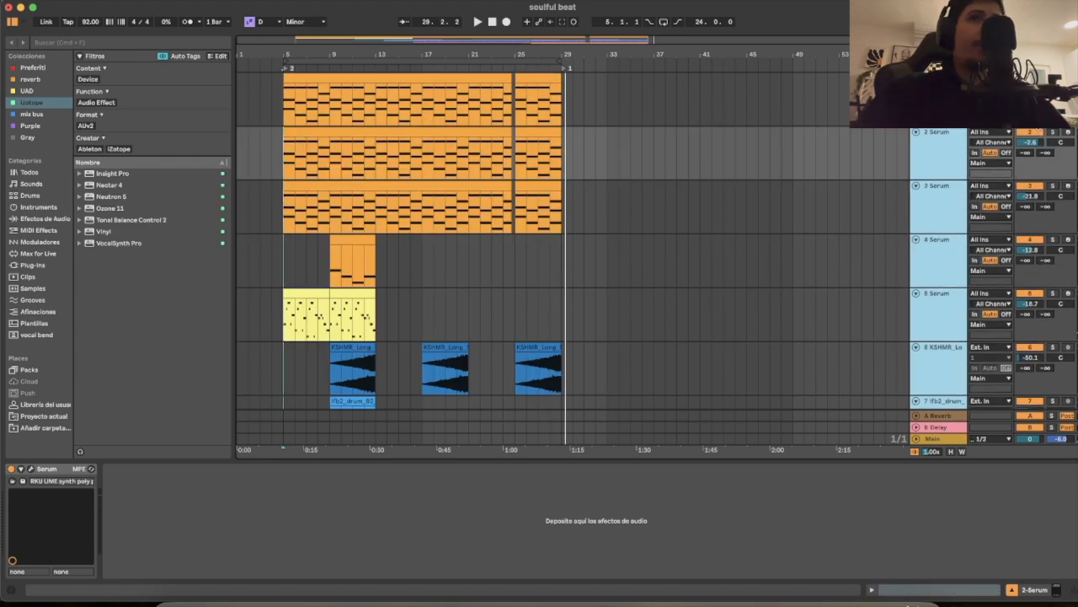
click(1037, 130)
Step: Open the first Serum track's long chord clip in an enlarged note editor and select the chord notes from bar 2 through bar 5
click(426, 78)
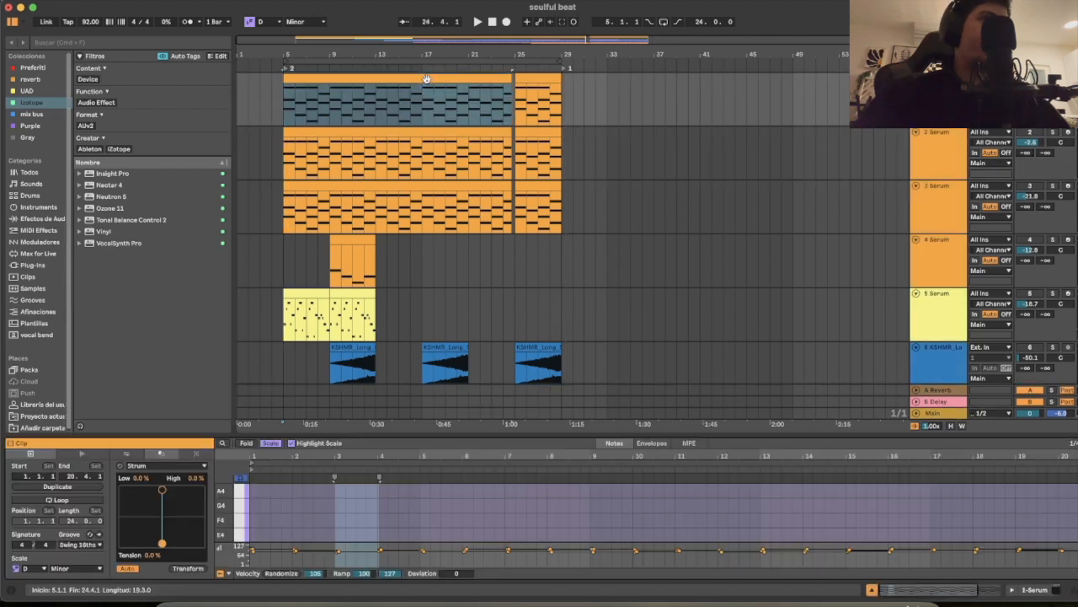
drag(375, 434, 412, 260)
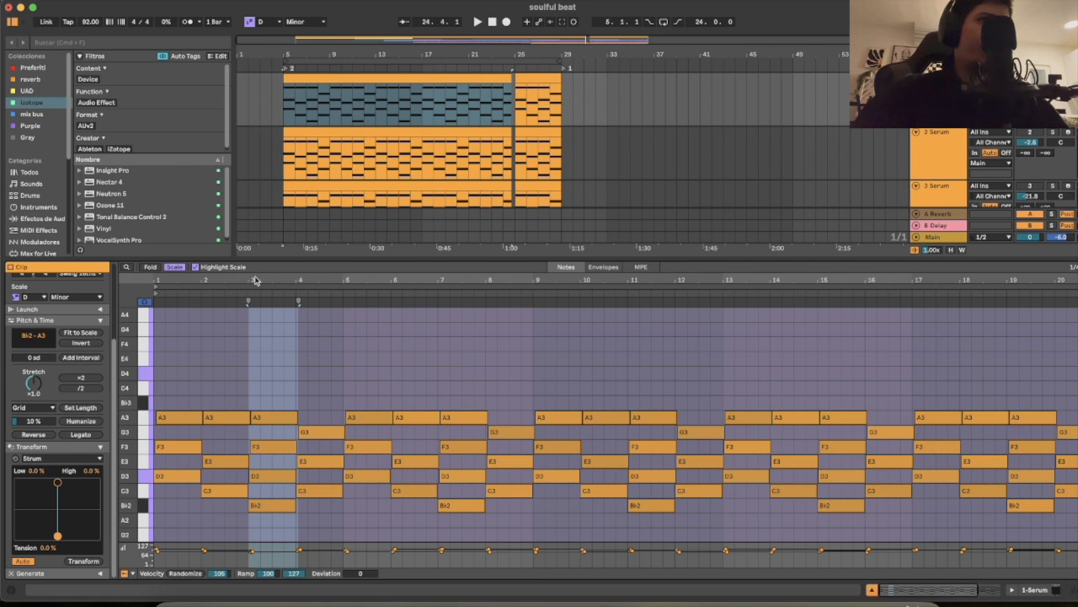
drag(267, 280, 315, 537)
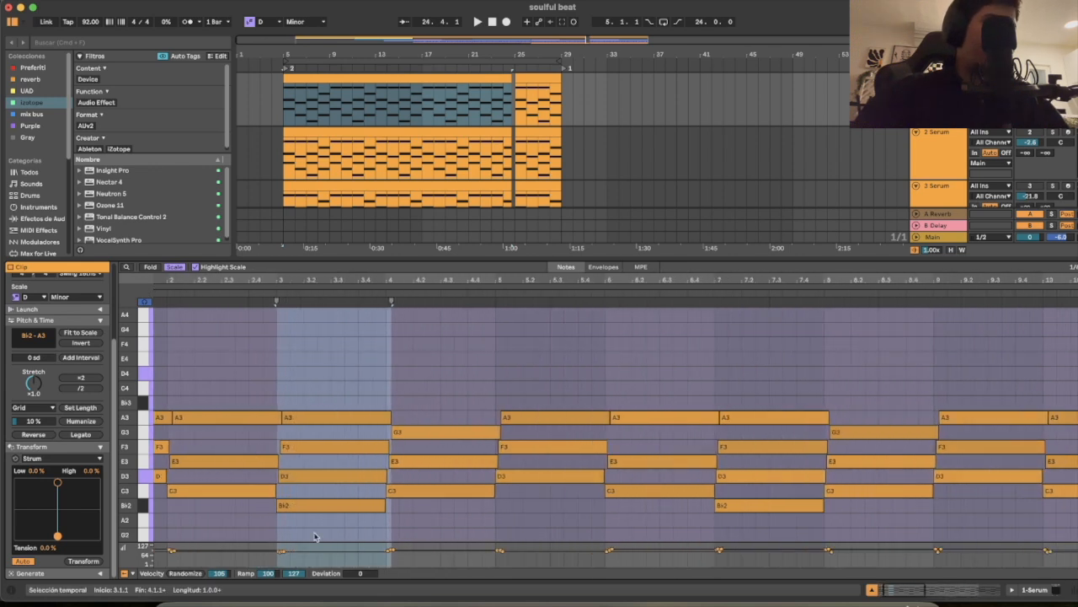
drag(185, 517, 507, 364)
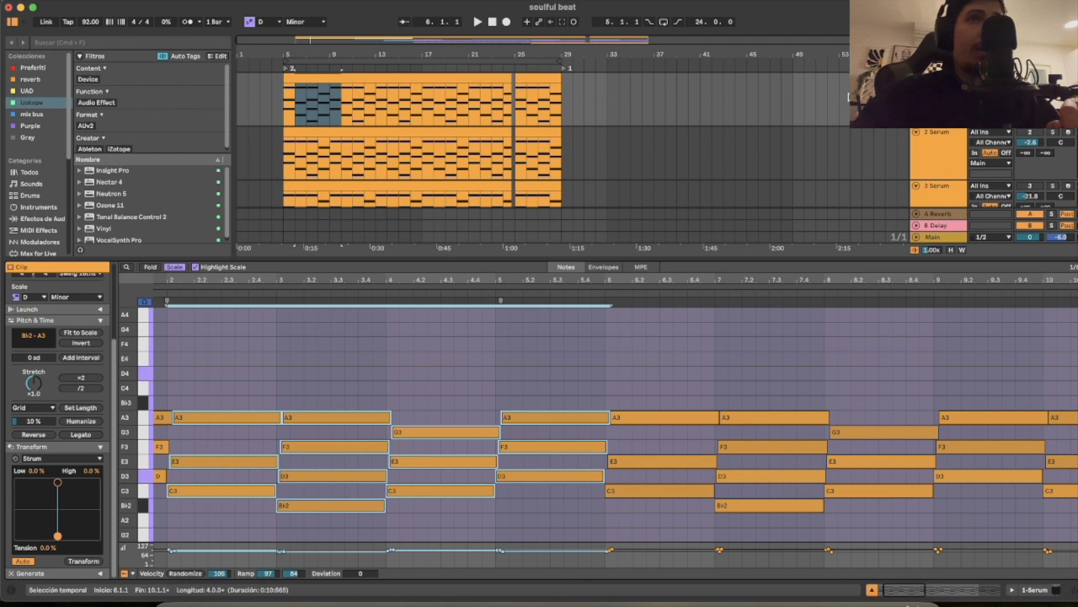
Step: Play the first Serum track's chords from bar 5, and shrink the note editor to reveal more tracks
click(349, 104)
click(283, 109)
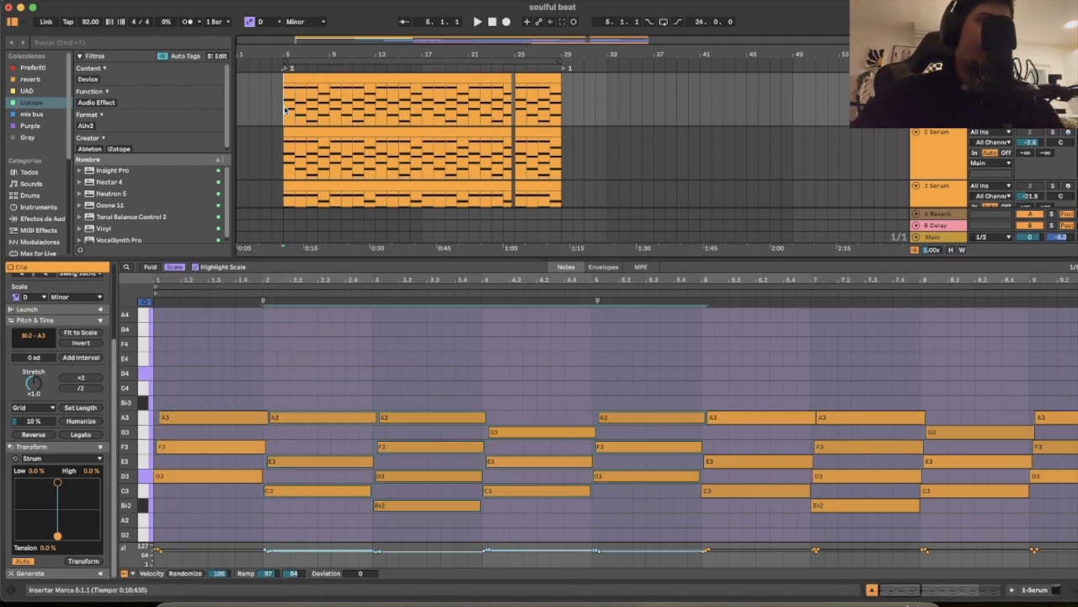
key(space)
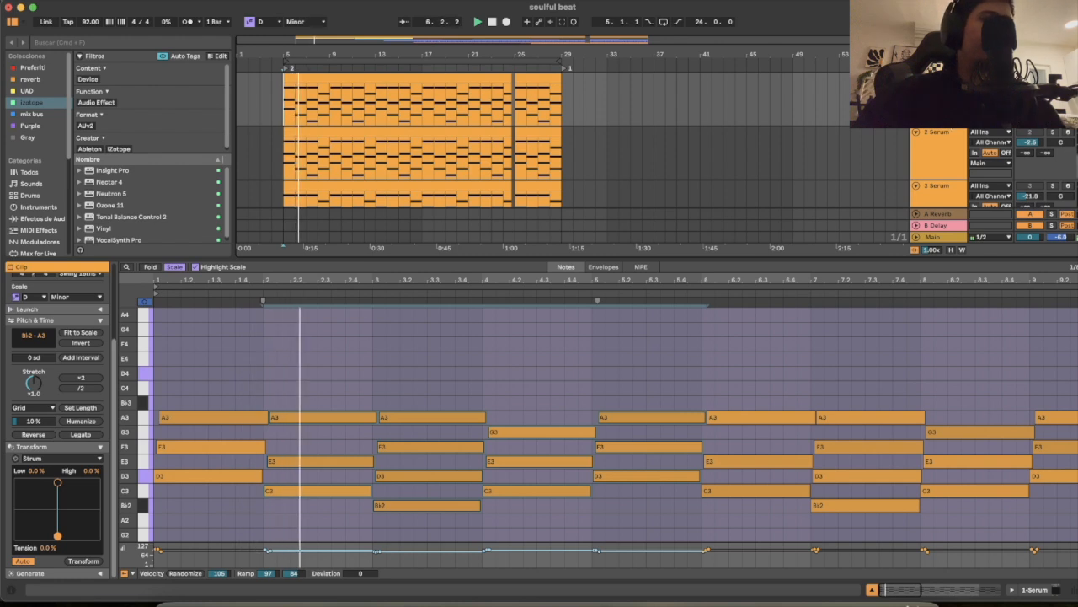
scroll(938, 157, down, 2)
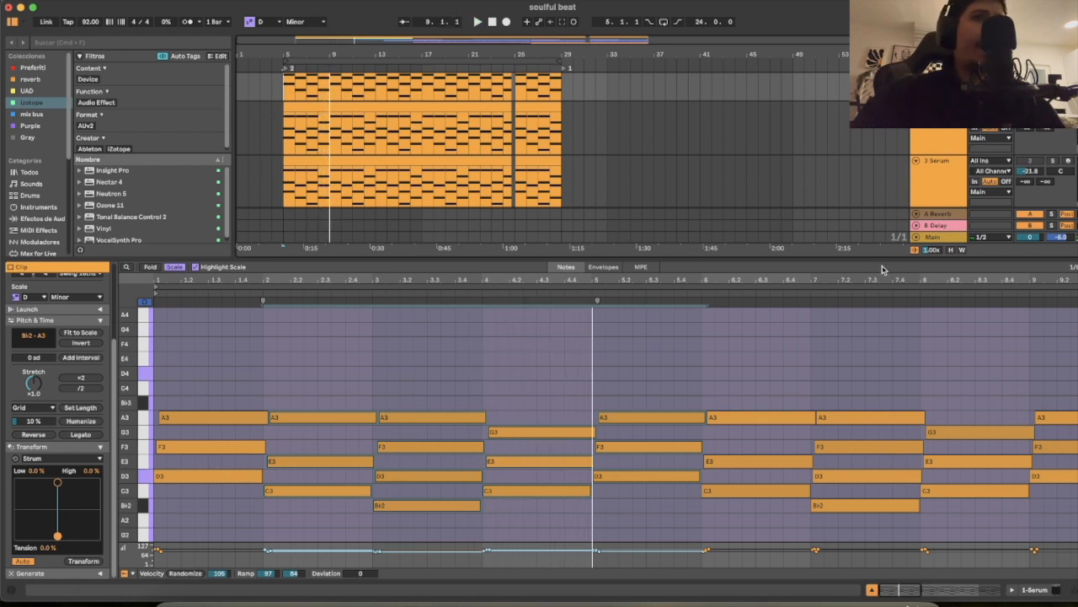
drag(881, 259, 882, 393)
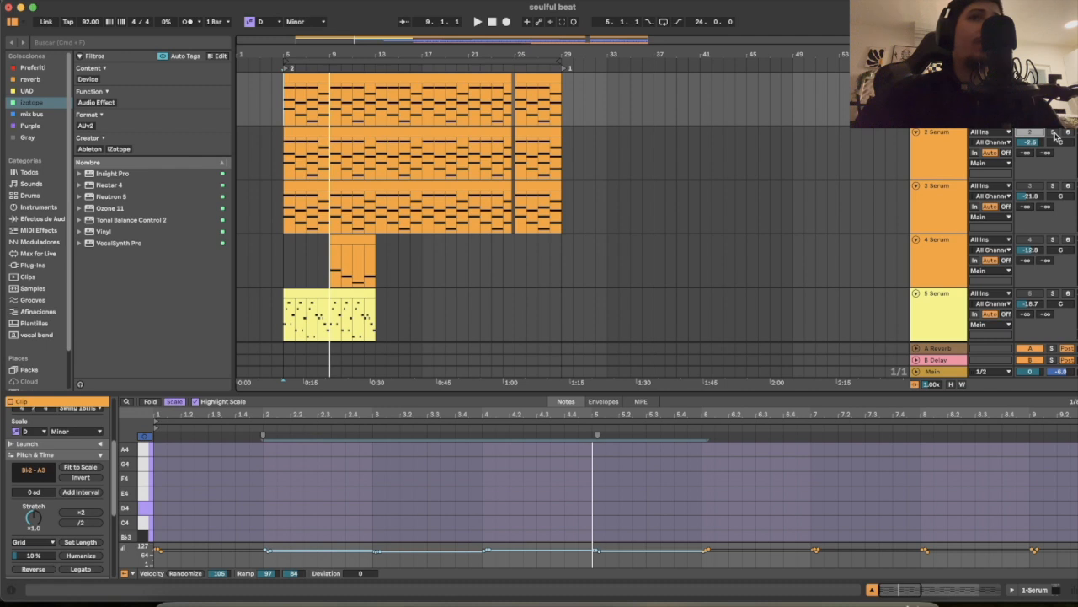
Step: Solo the 2 Serum and 3 Serum tracks during playback, first separately and then layered with the first track
click(1056, 135)
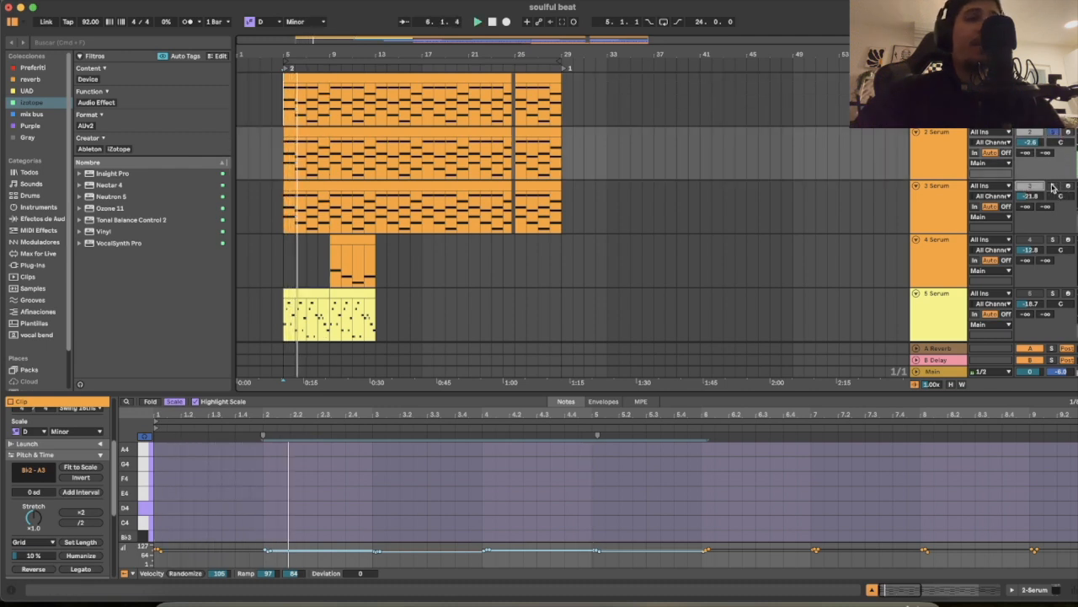
click(1052, 186)
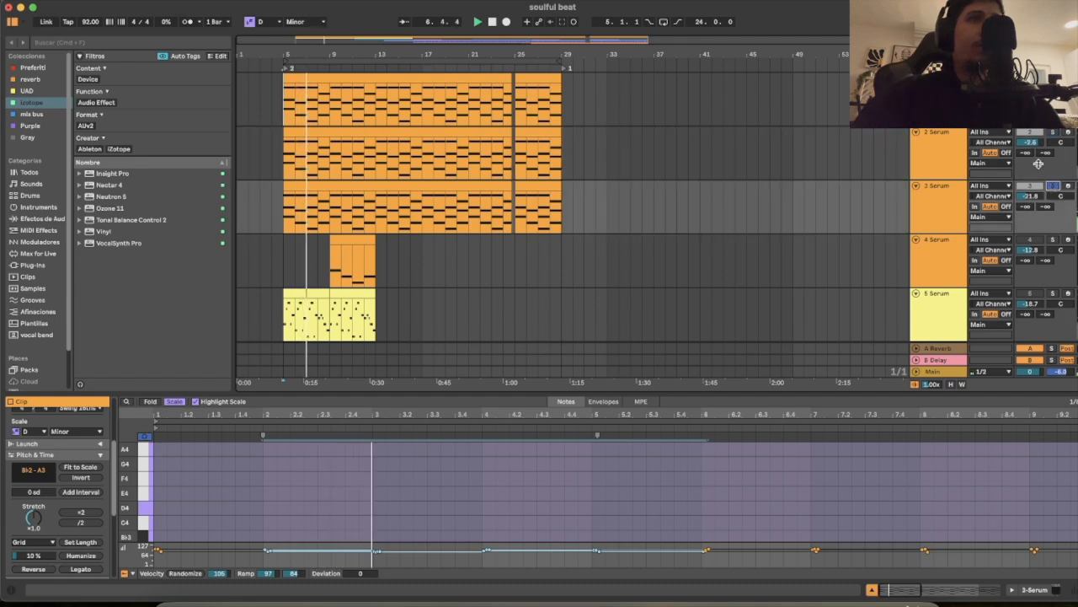
click(1054, 135)
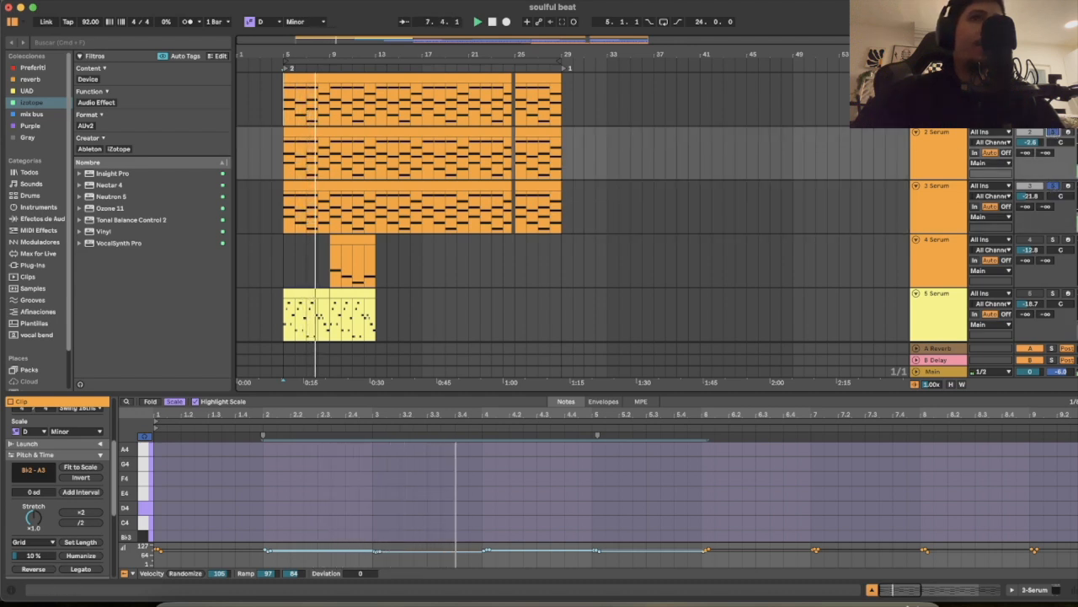
click(1053, 80)
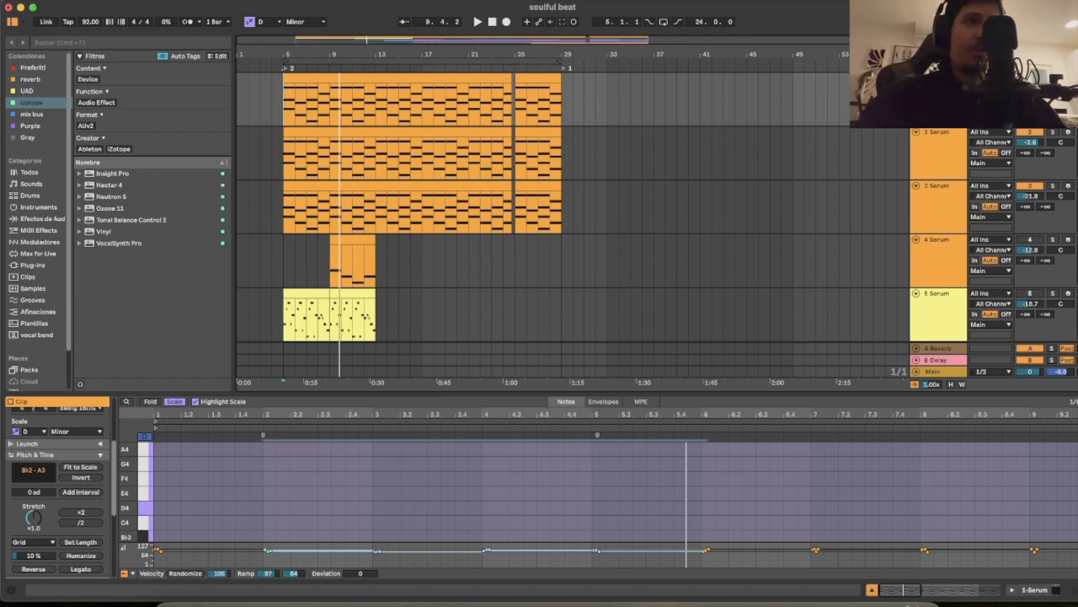
Step: Activate the 5 Serum track and display its device chain in place of its clip notes
scroll(918, 267, down, 2)
click(1031, 228)
click(284, 256)
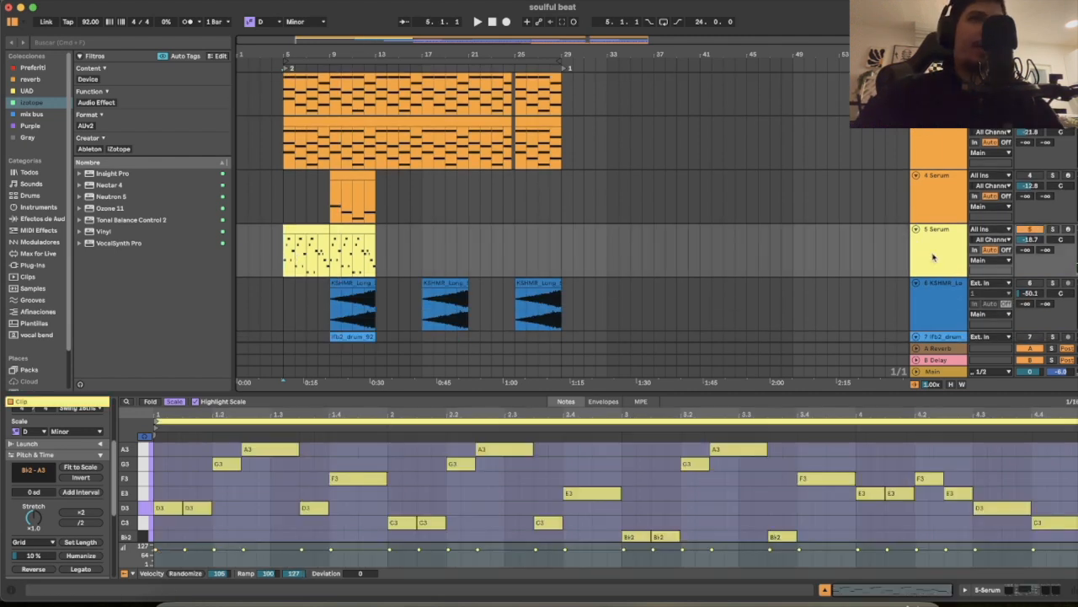
click(910, 253)
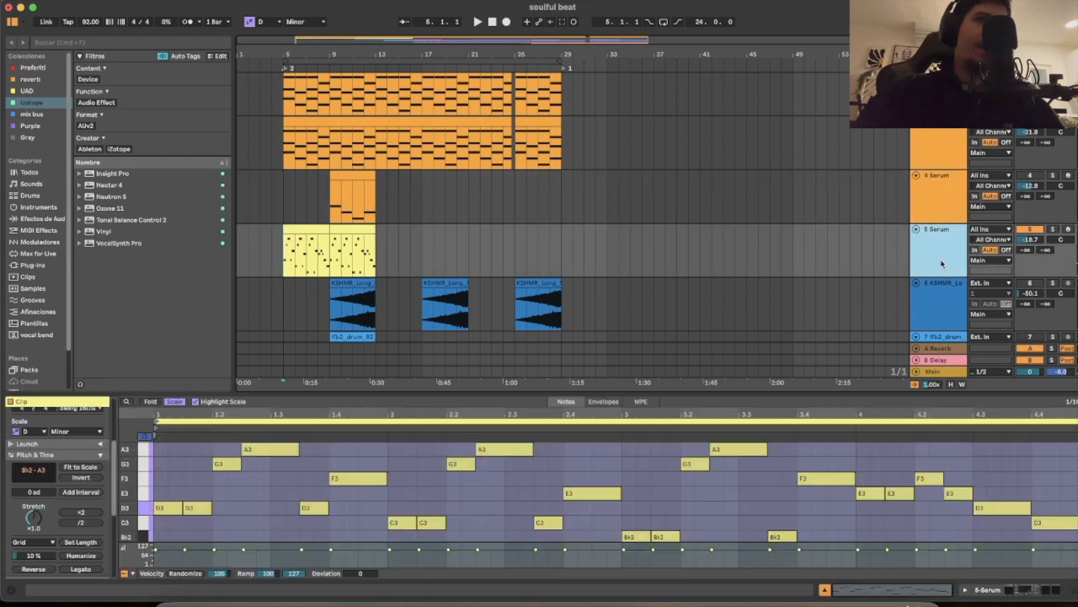
key(shift+Tab)
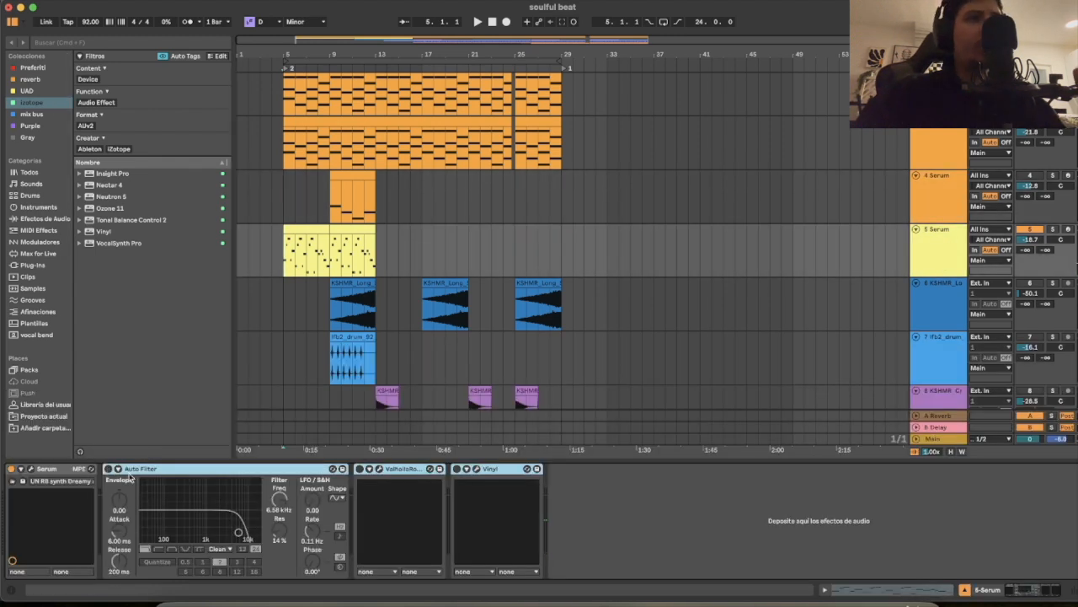
Step: Play the 5 Serum melody from bar 5 and enable Auto Filter, ValhallaRoom and Vinyl one after another
click(280, 260)
key(space)
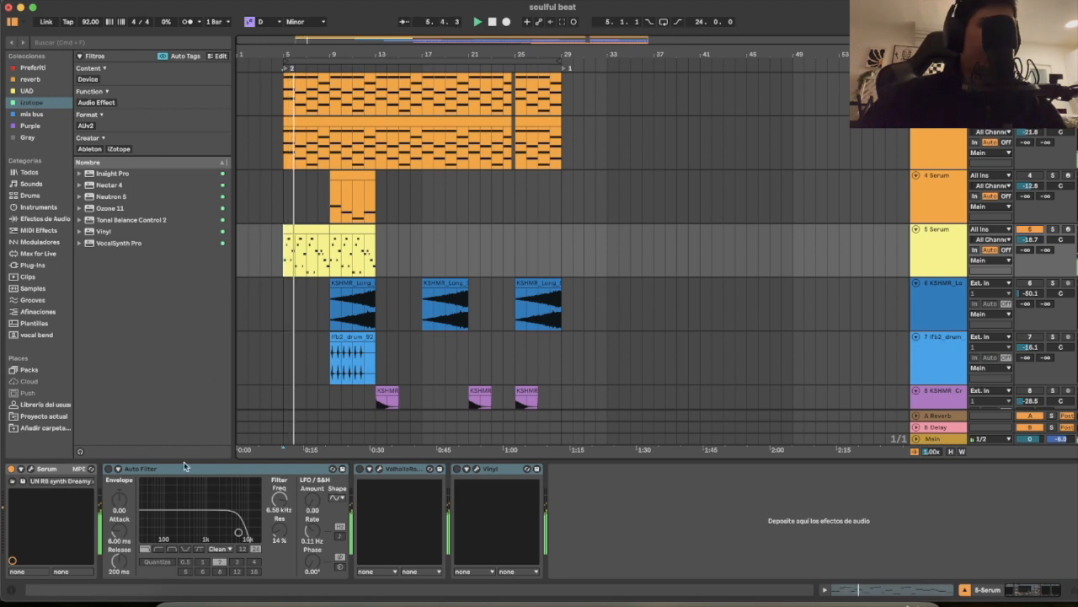
click(202, 473)
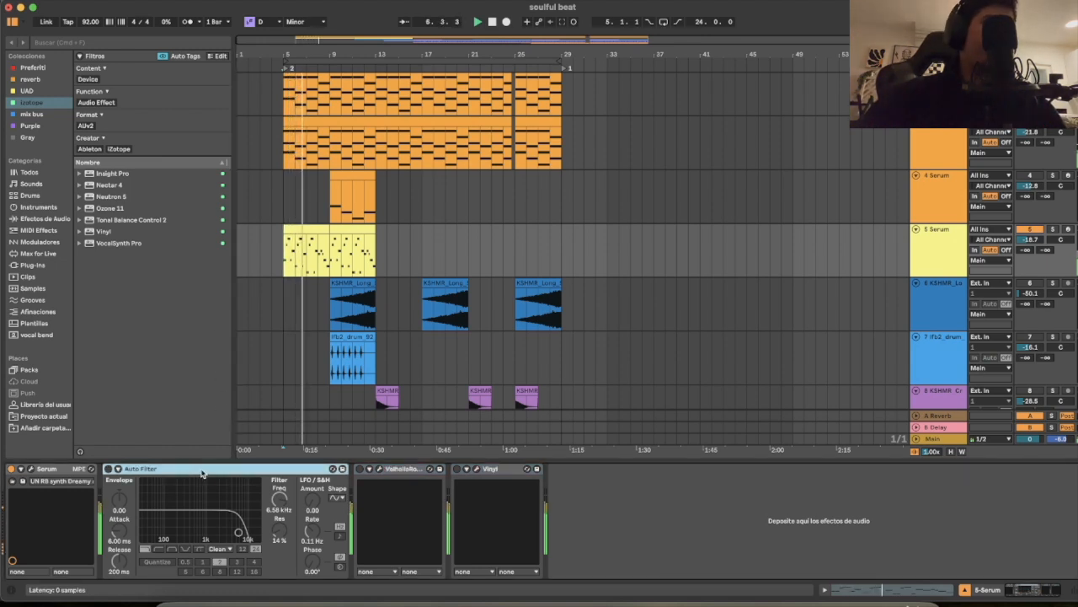
click(108, 469)
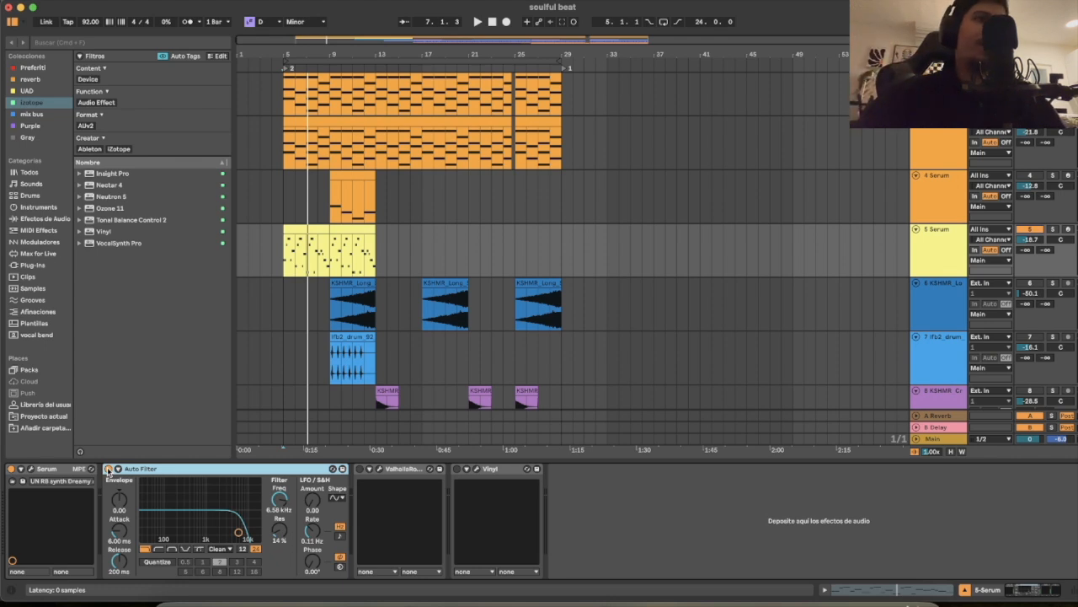
key(space)
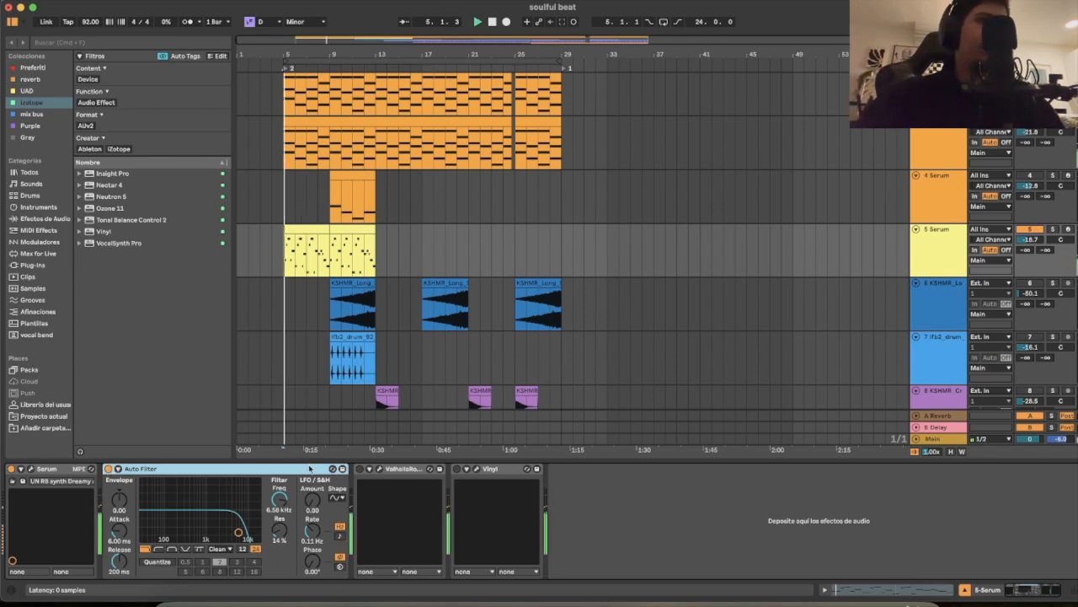
click(360, 469)
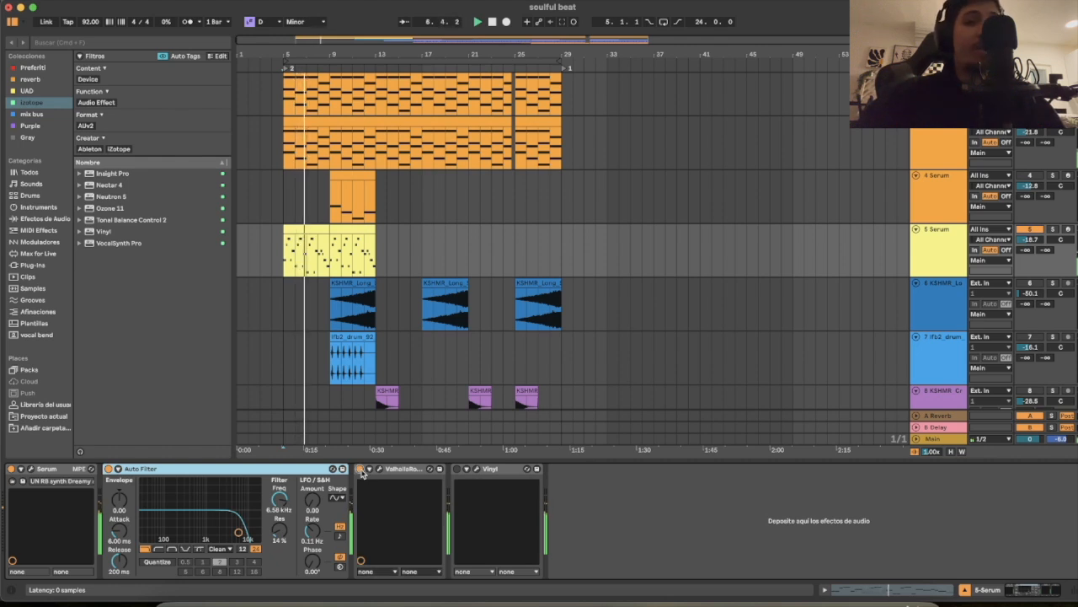
click(457, 469)
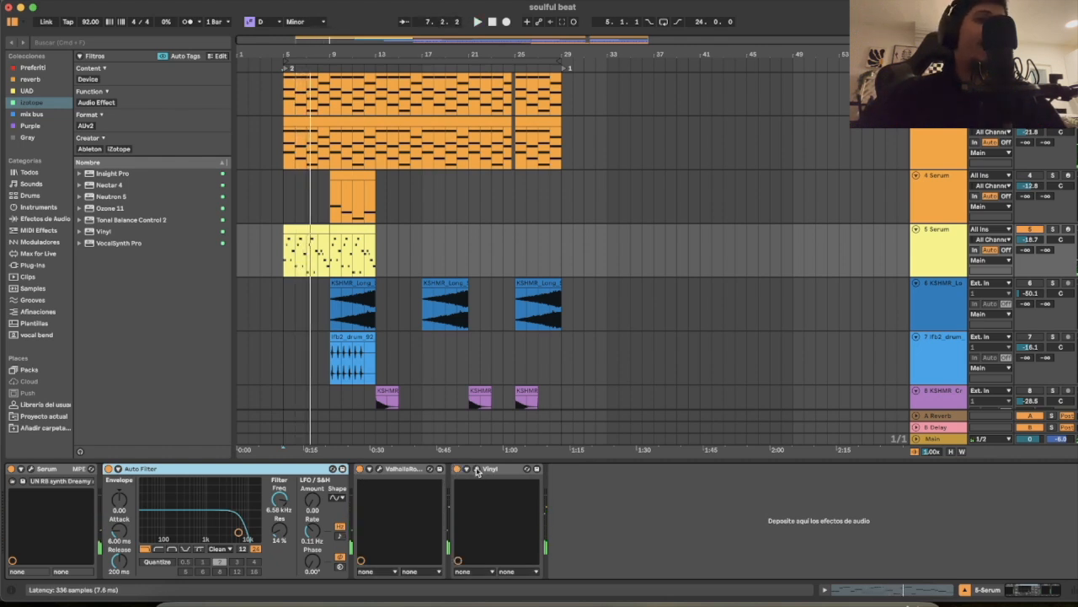
Step: Examine the Vinyl plug-in's settings on the 5 Serum track, restart playback from bar 5 and close the plug-in window
click(476, 469)
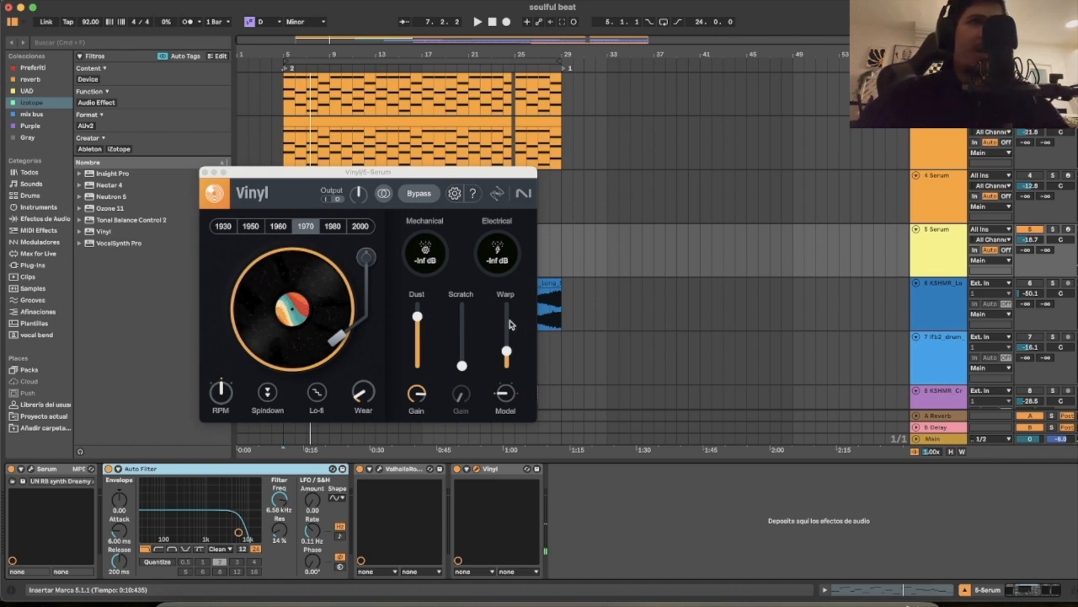
key(space)
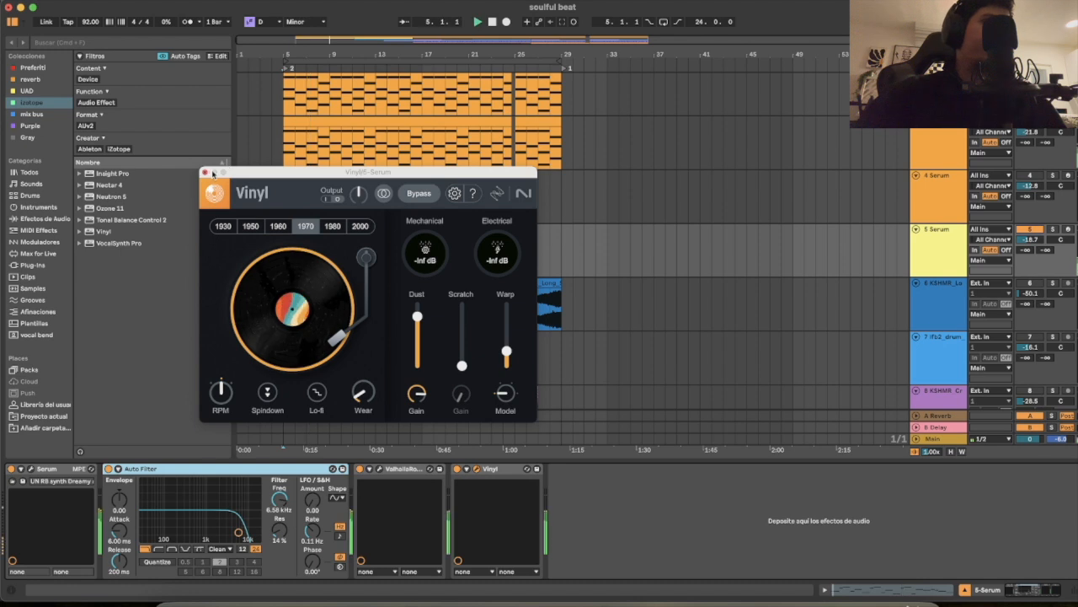
click(203, 173)
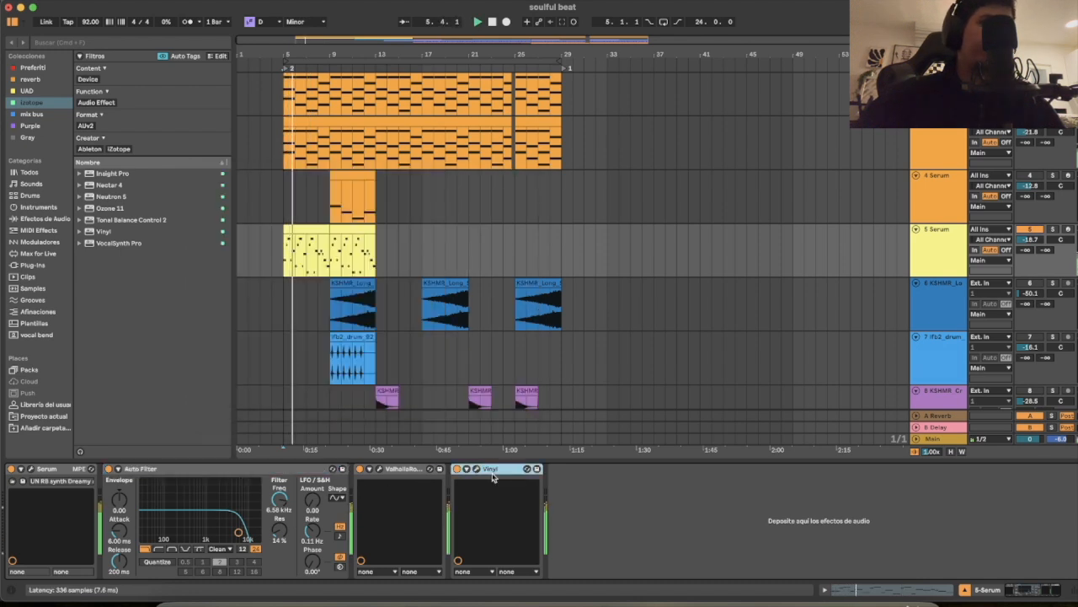
Step: Compare the 5 Serum melody with and without effects by switching all three effects off and back on together
click(112, 471)
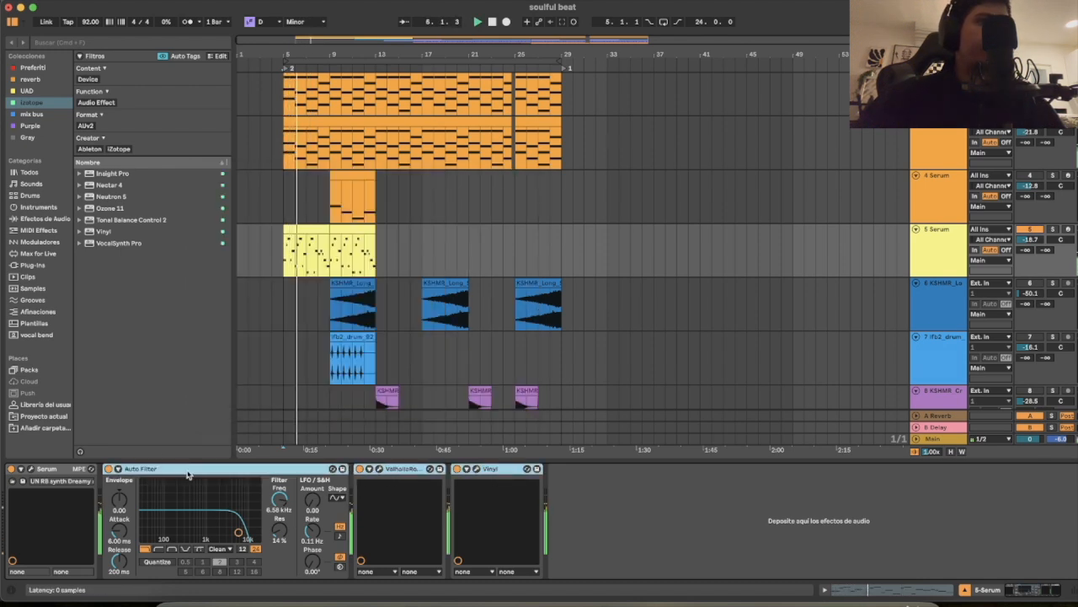
click(109, 469)
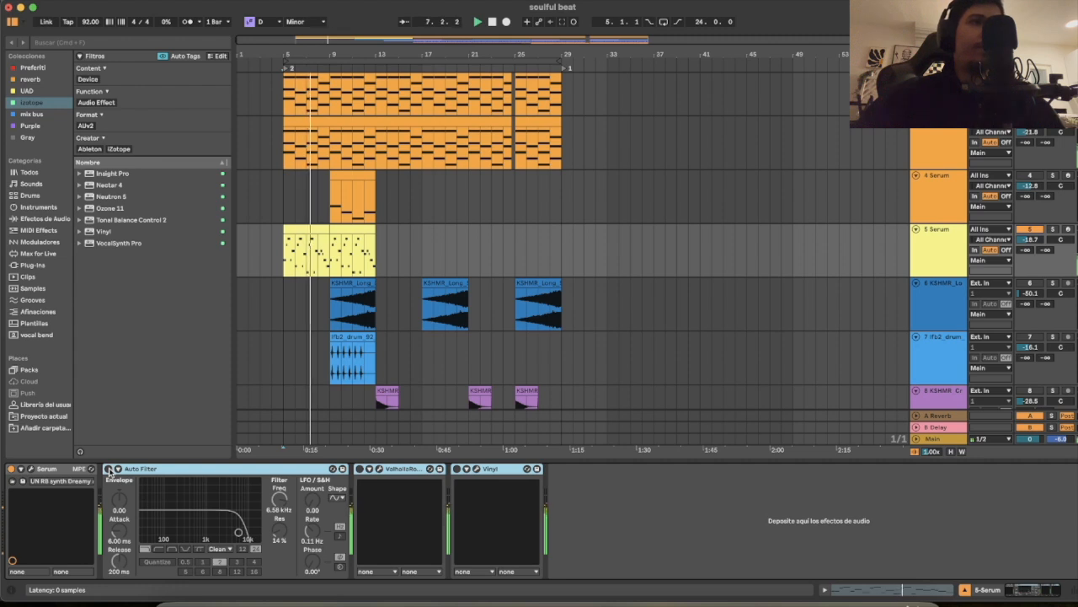
click(109, 469)
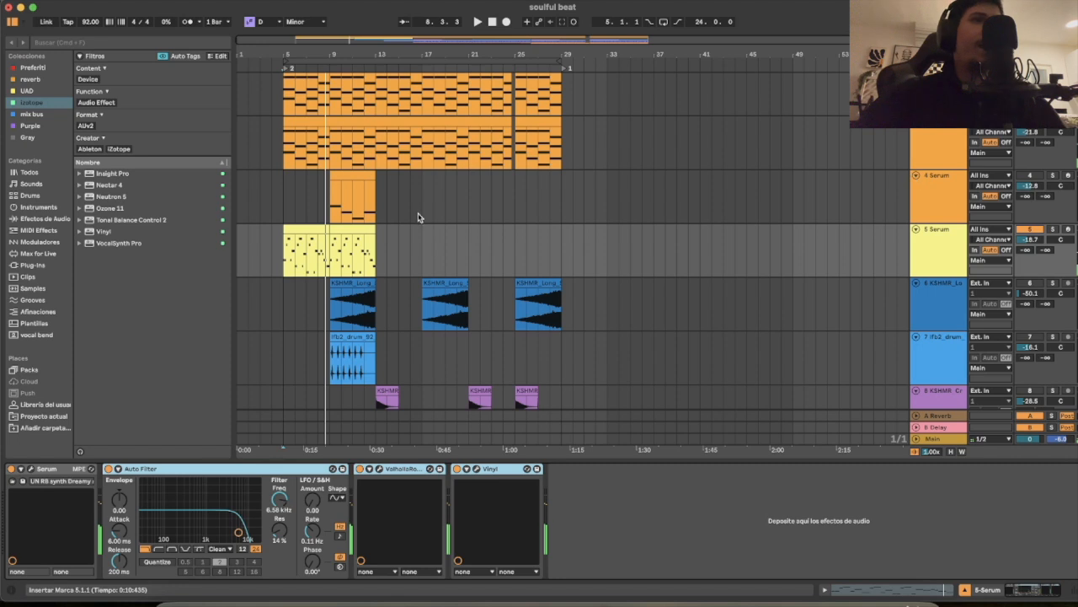
Step: Activate the 4 Serum track and play the arrangement from bar 9, where its clip starts
drag(294, 208, 330, 209)
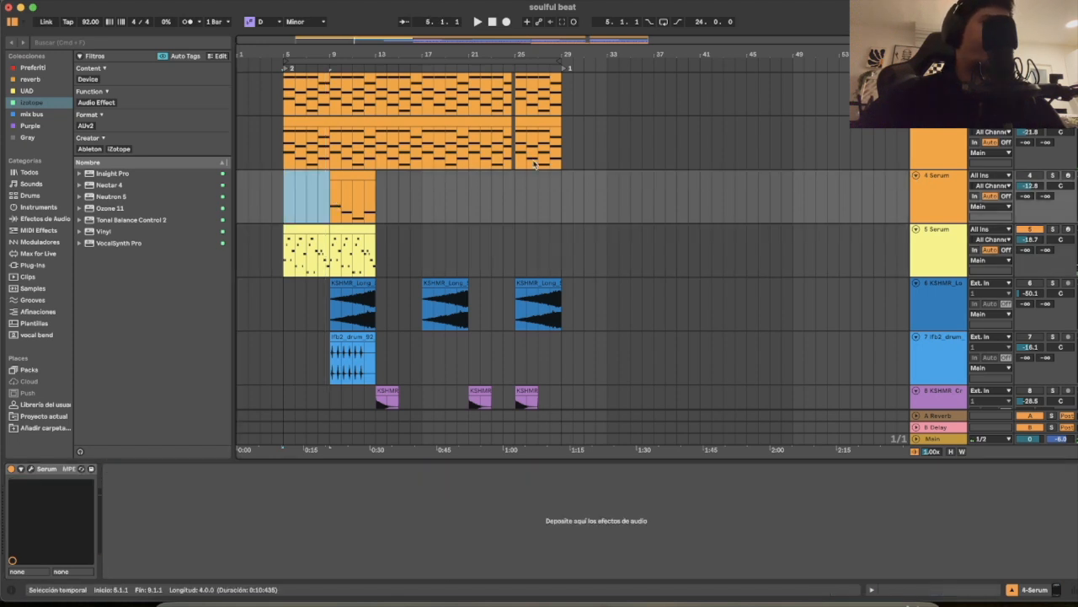
click(1038, 174)
click(329, 203)
key(space)
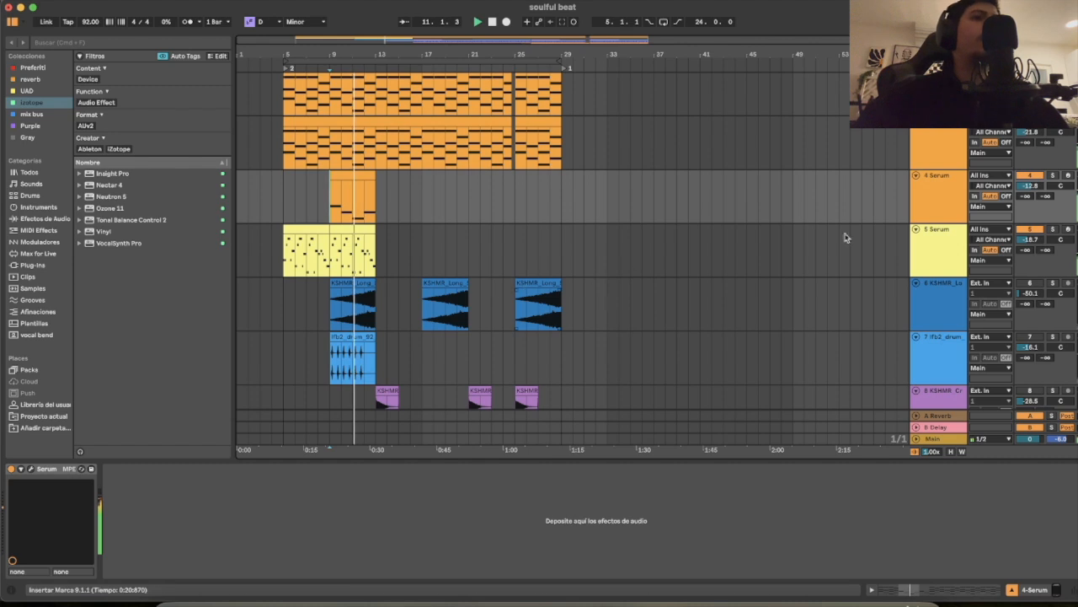
Step: Stop playback, activate the KSHMR long sweep and lfb2 drum tracks (6 and 7), and set the playback start to bar 9
scroll(901, 252, down, 1)
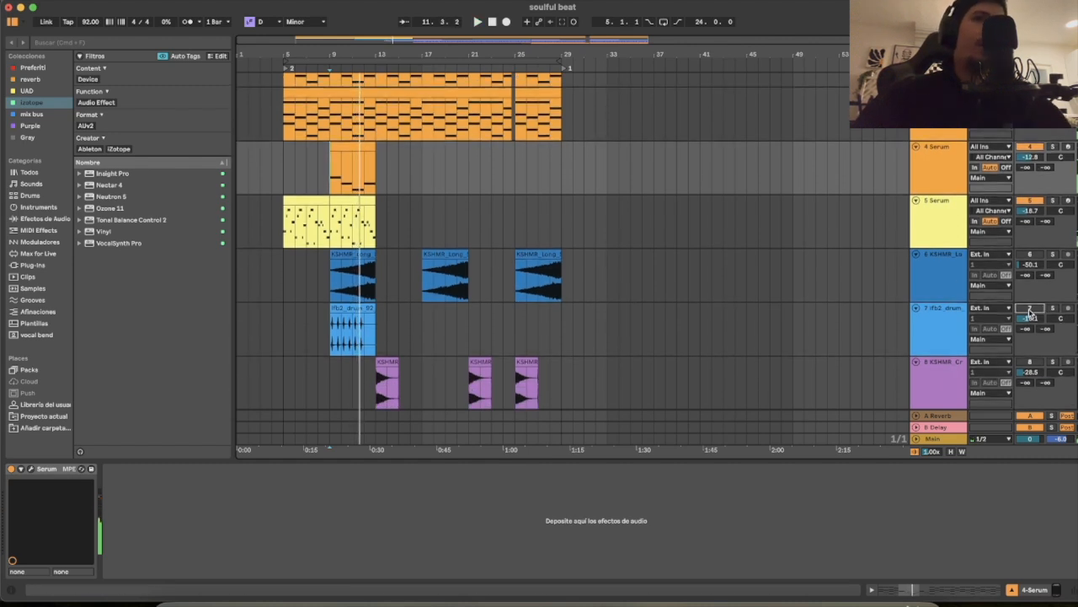
key(space)
drag(319, 343, 497, 326)
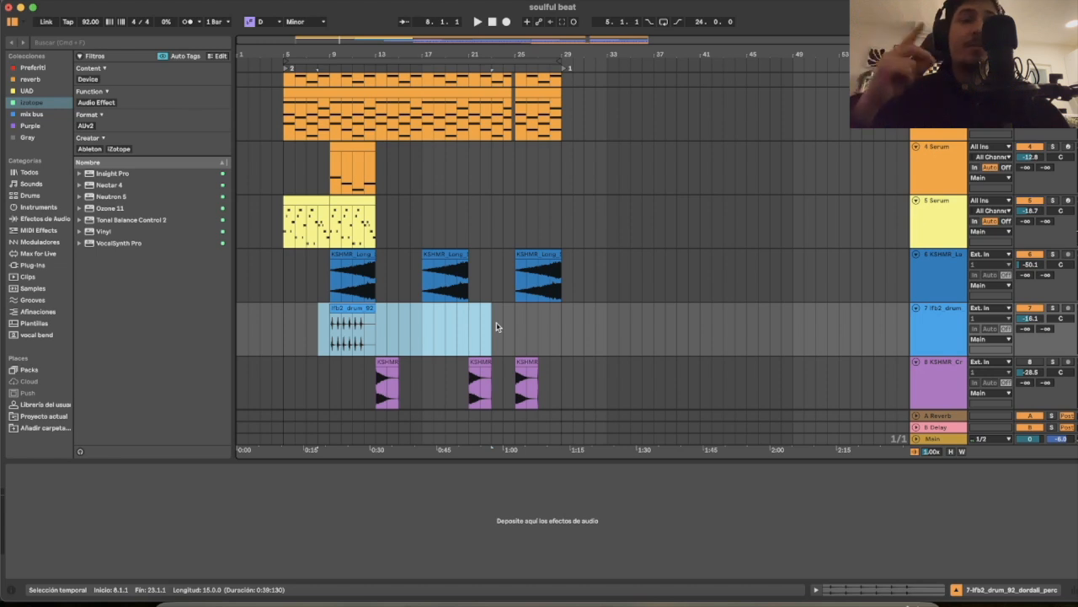
click(329, 284)
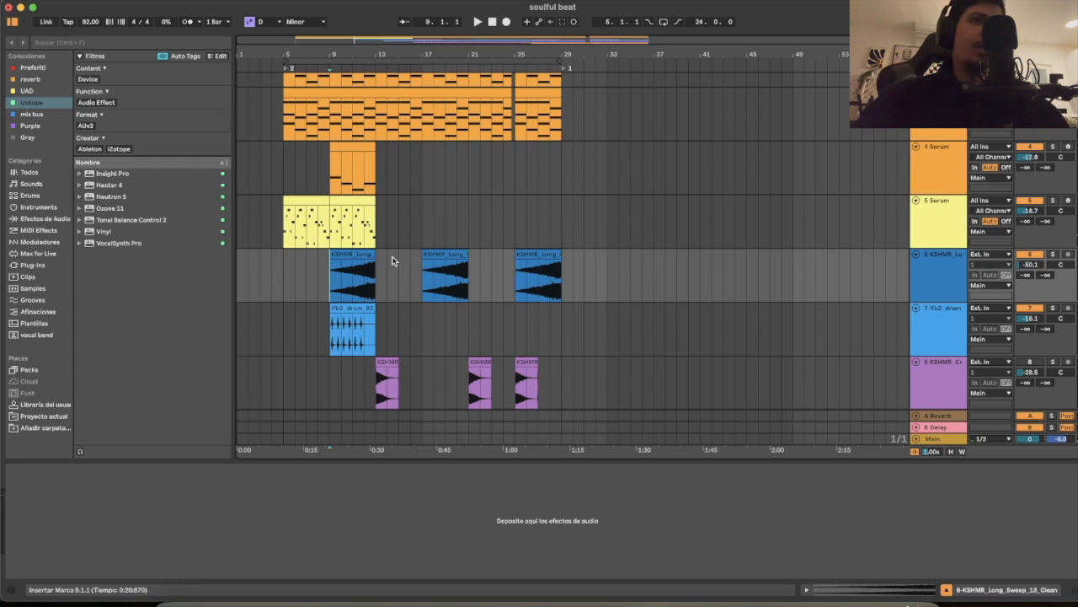
Step: Play the sweep and drum clips from bar 9, then highlight the track 6 sweep clips and the track 8 crash clips
key(space)
scroll(724, 376, down, 3)
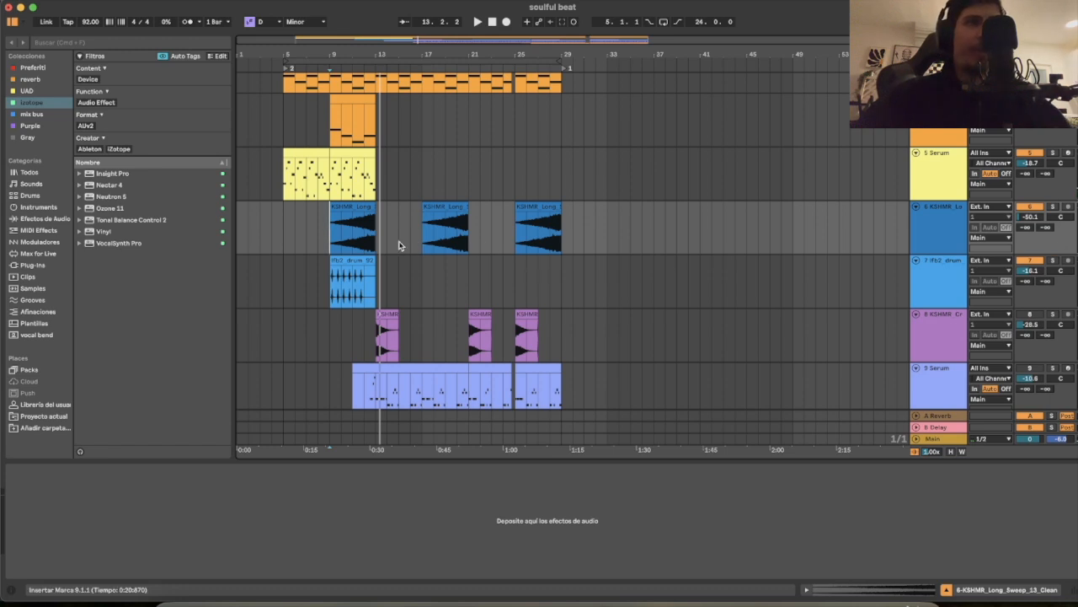
drag(315, 228, 702, 234)
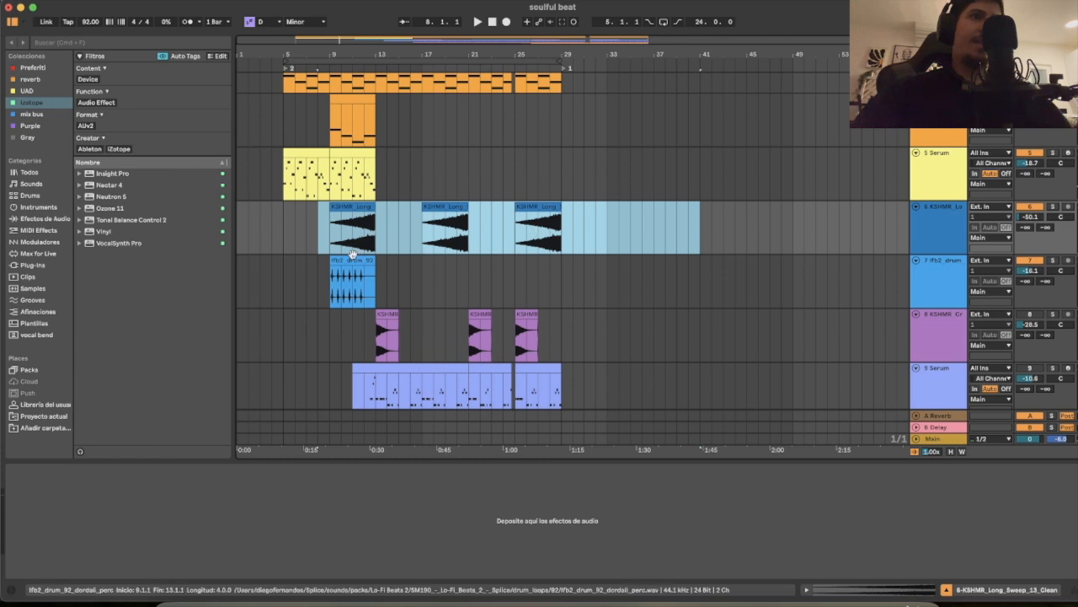
click(395, 221)
drag(339, 347, 743, 316)
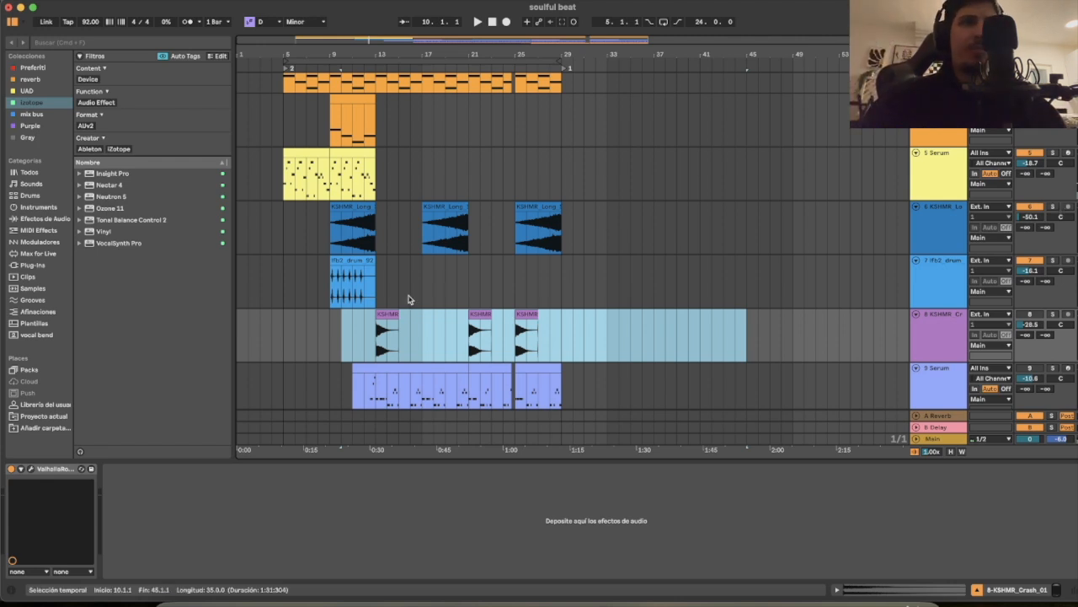
Step: Activate the 8 KSHMR Crash track and play the arrangement from bar 12, just before its first clip
scroll(409, 299, down, 5)
click(368, 245)
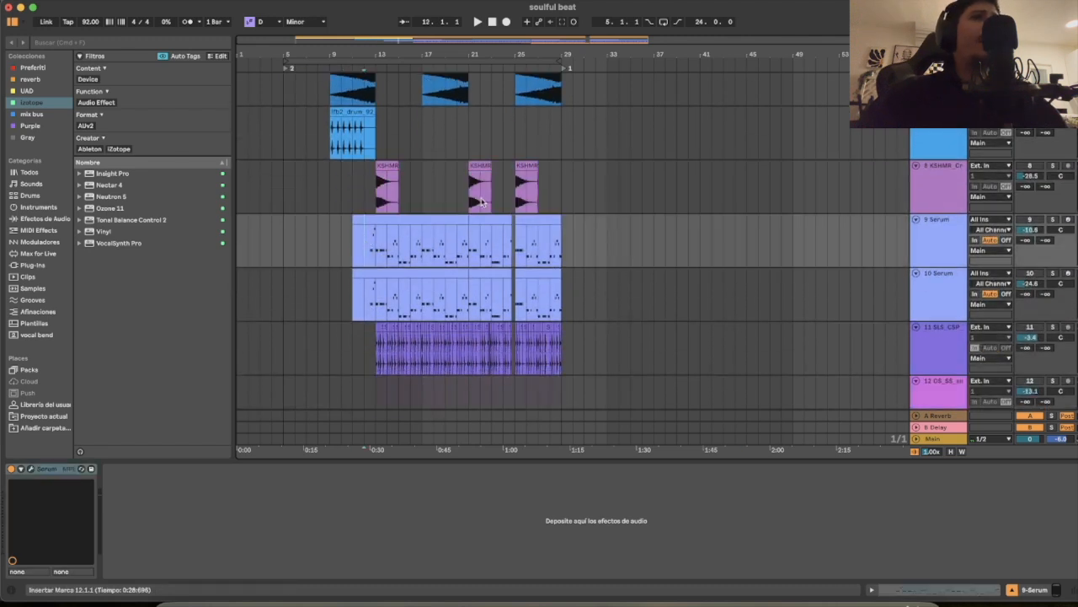
click(1025, 166)
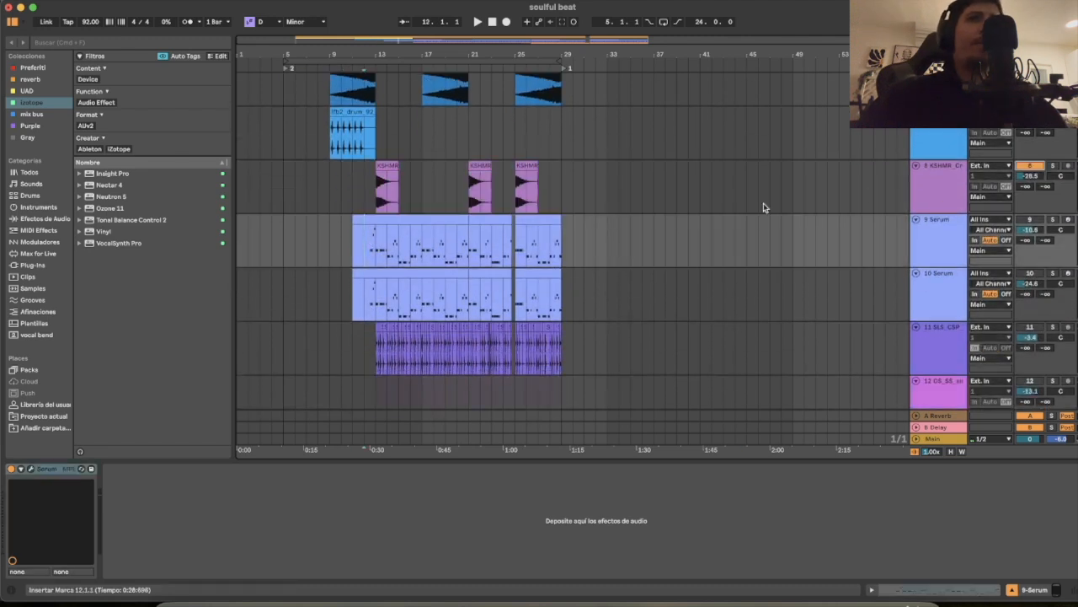
click(359, 181)
scroll(412, 145, up, 3)
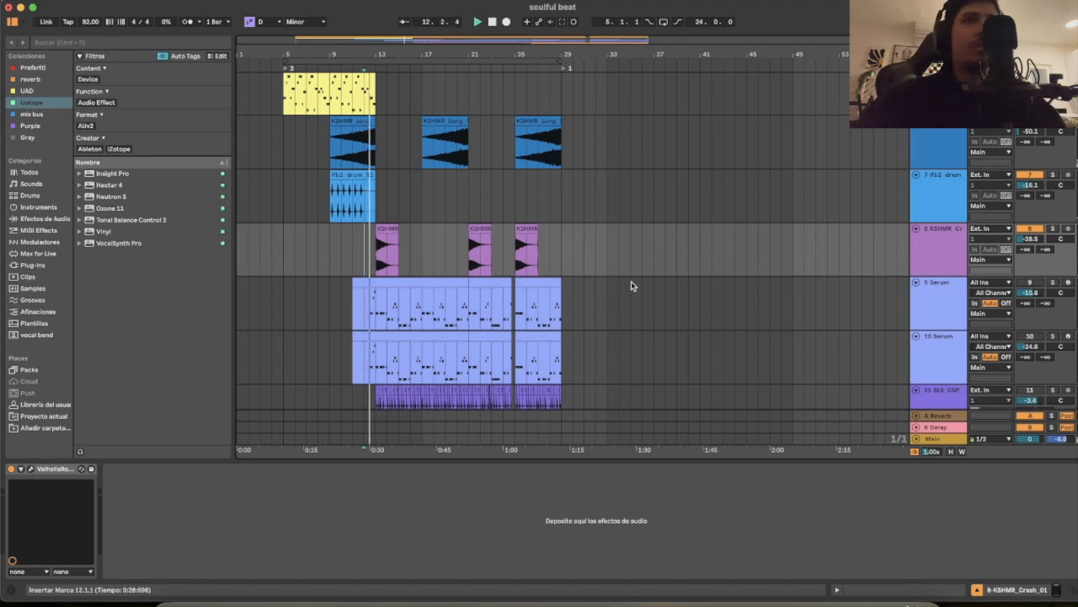
Step: Set the 6 KSHMR long sweep track's volume to -40 dB and replay the transition from bar 12
click(1031, 132)
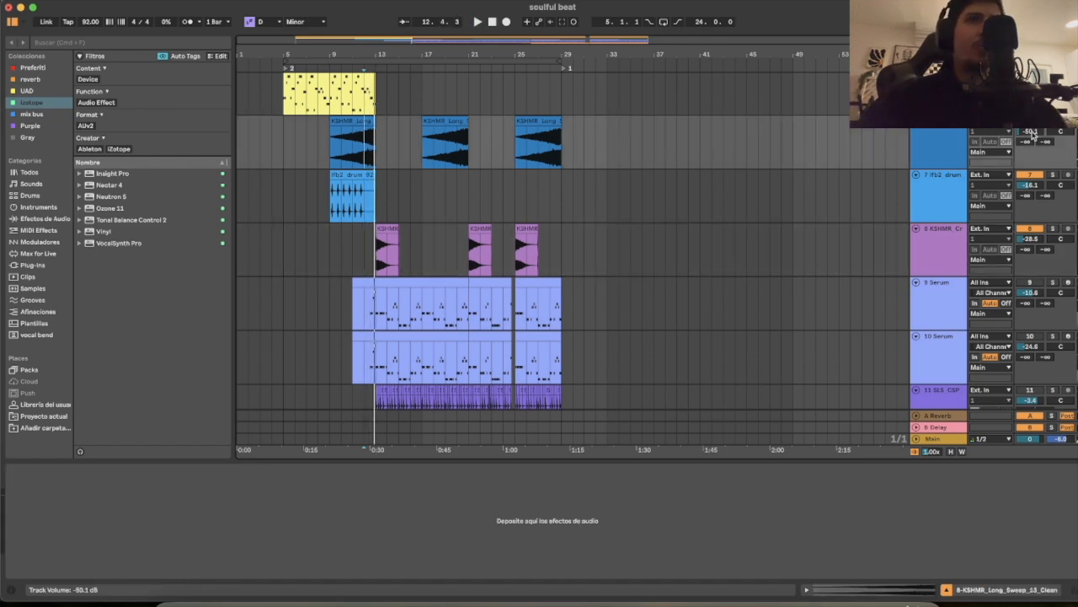
drag(1033, 133, 1031, 133)
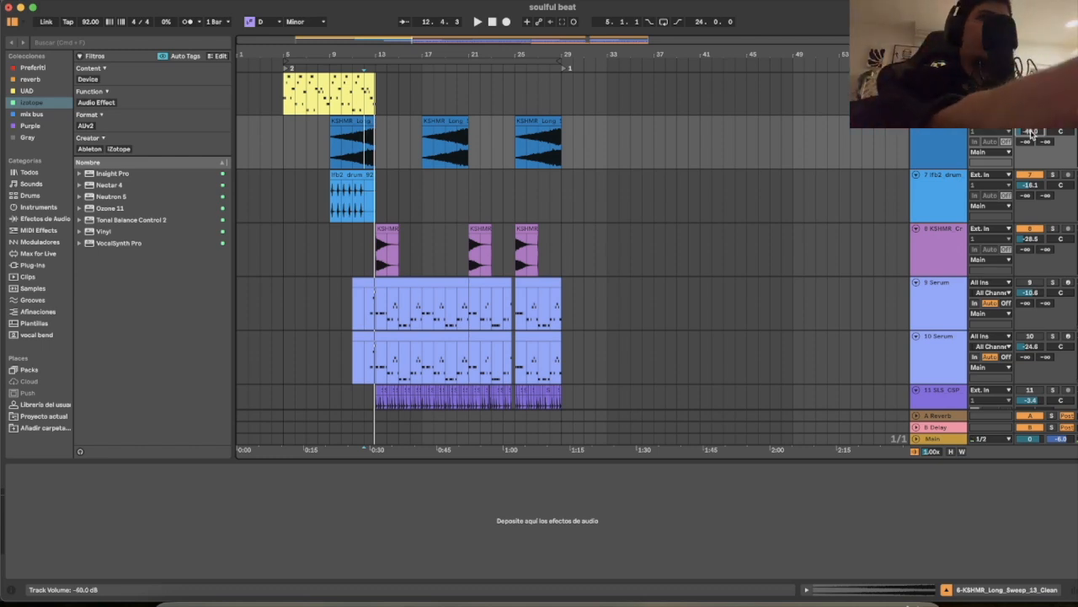
key(space)
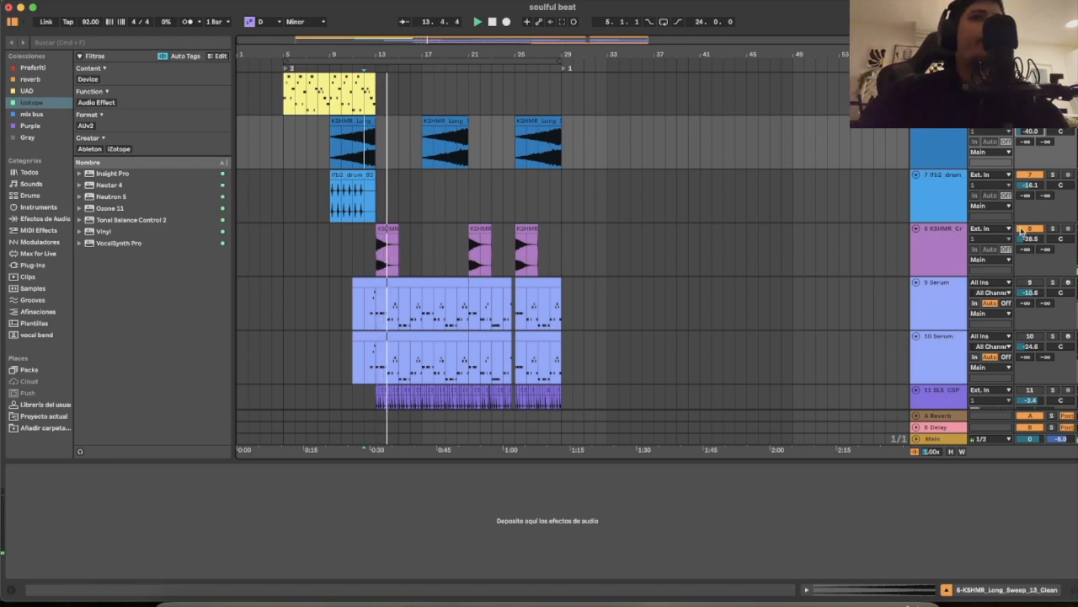
Step: Activate the 9 and 10 Serum tracks and highlight their opening notes from 12.2 to bar 13
scroll(1026, 285, down, 1)
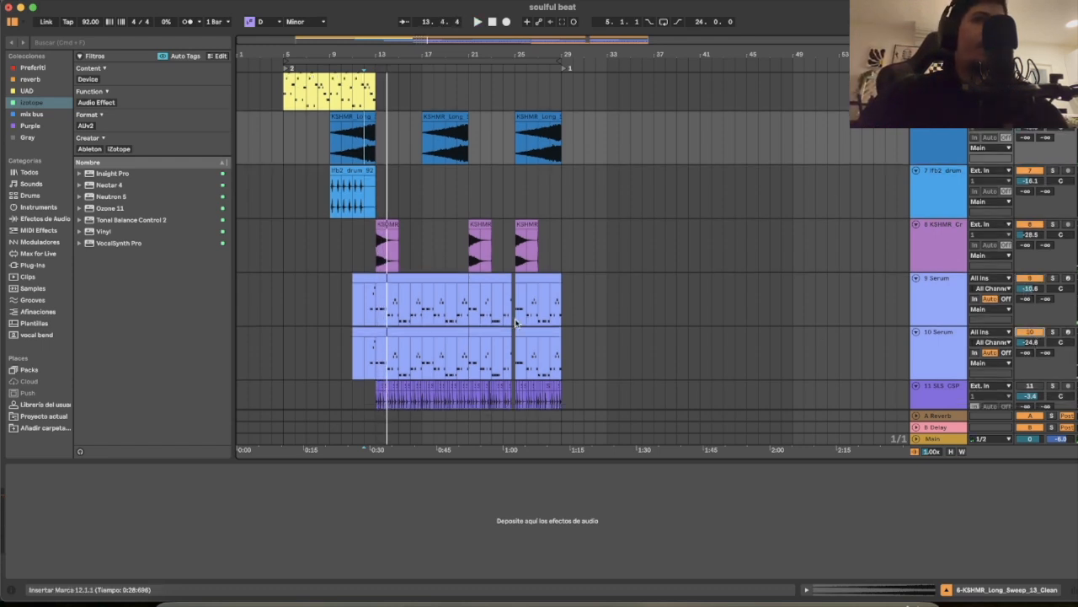
scroll(416, 289, down, 2)
drag(374, 43, 413, 238)
drag(374, 281, 401, 336)
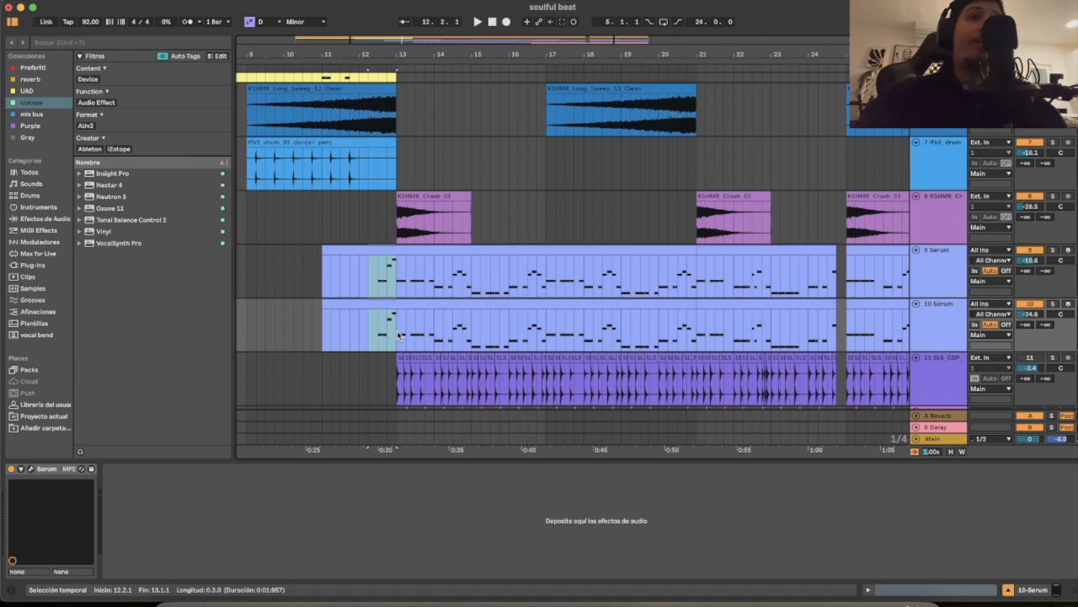
Step: Play the arrangement from 12.2, then solo the 9 and 10 Serum tracks and set the playback start to bar 13
click(363, 283)
key(space)
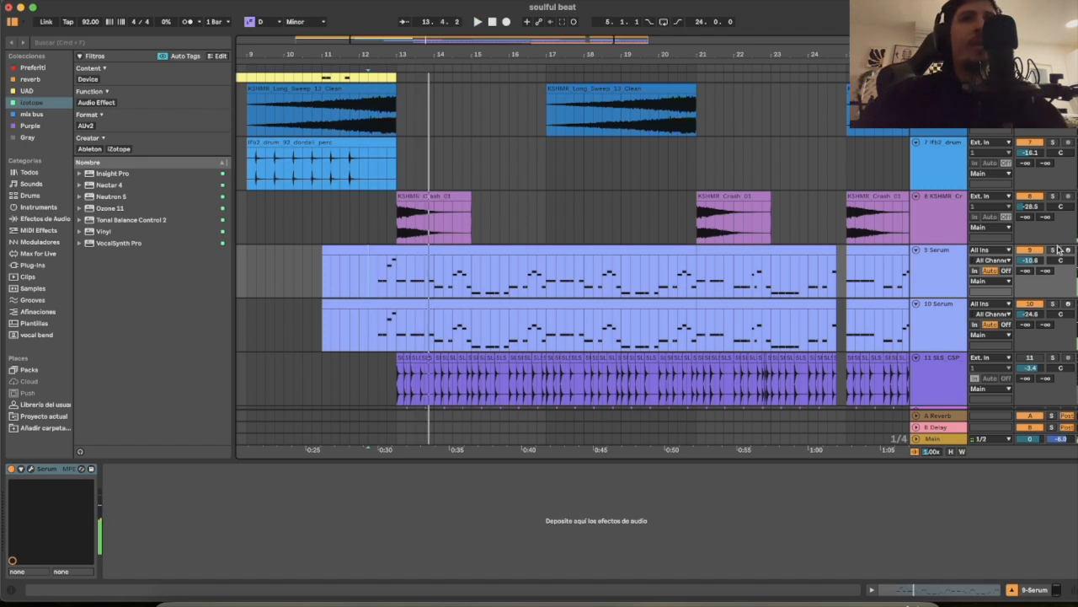
click(1051, 305)
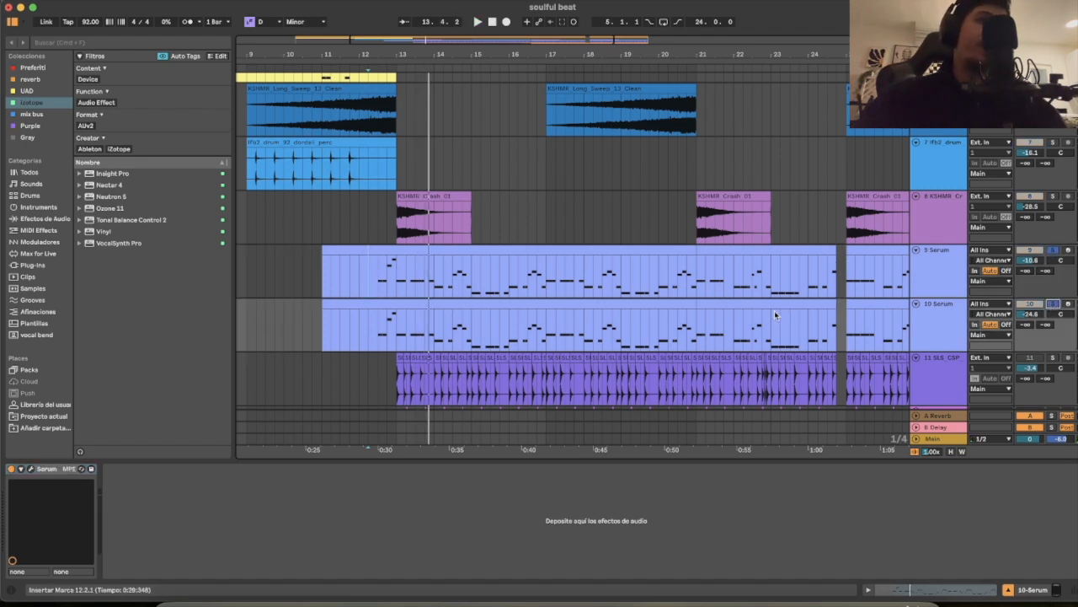
click(396, 282)
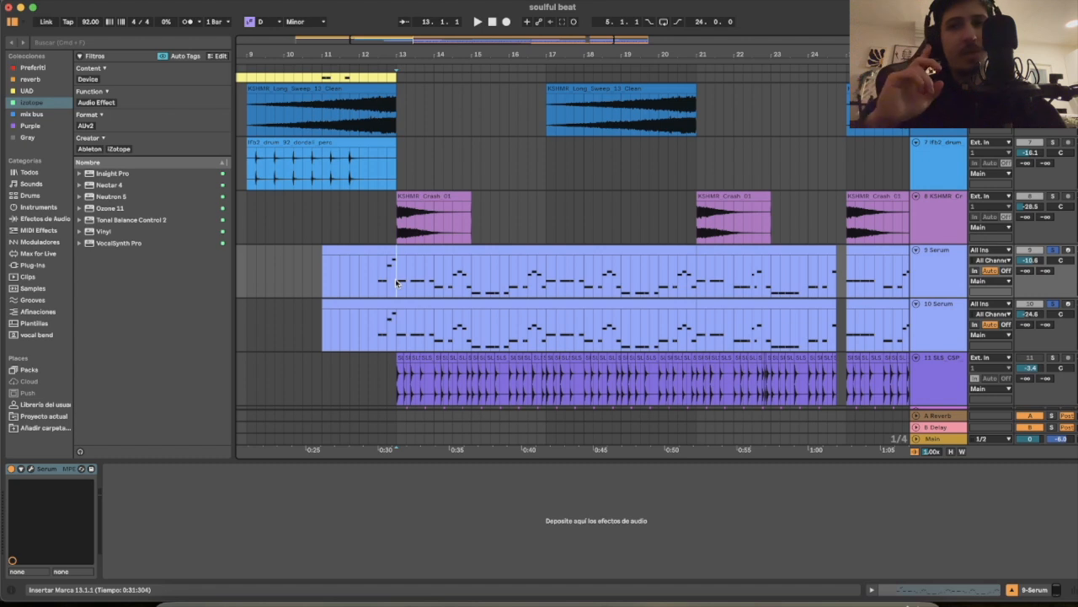
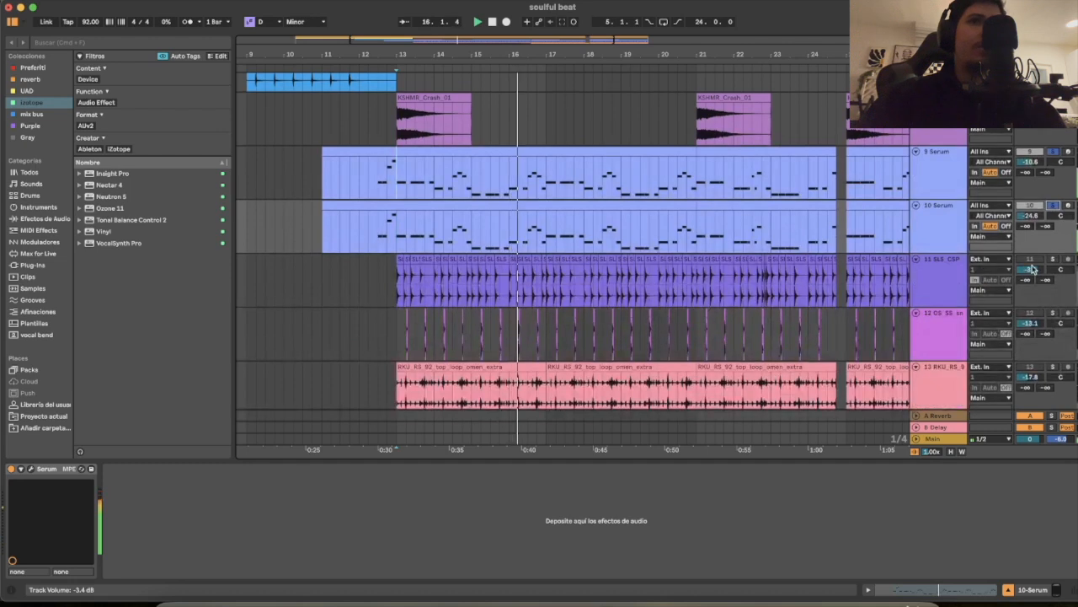
Step: Activate the 11 kick and 12 snare tracks, play from 12.2, and audition the snare from its first hit in bar 13
click(1051, 261)
click(1053, 314)
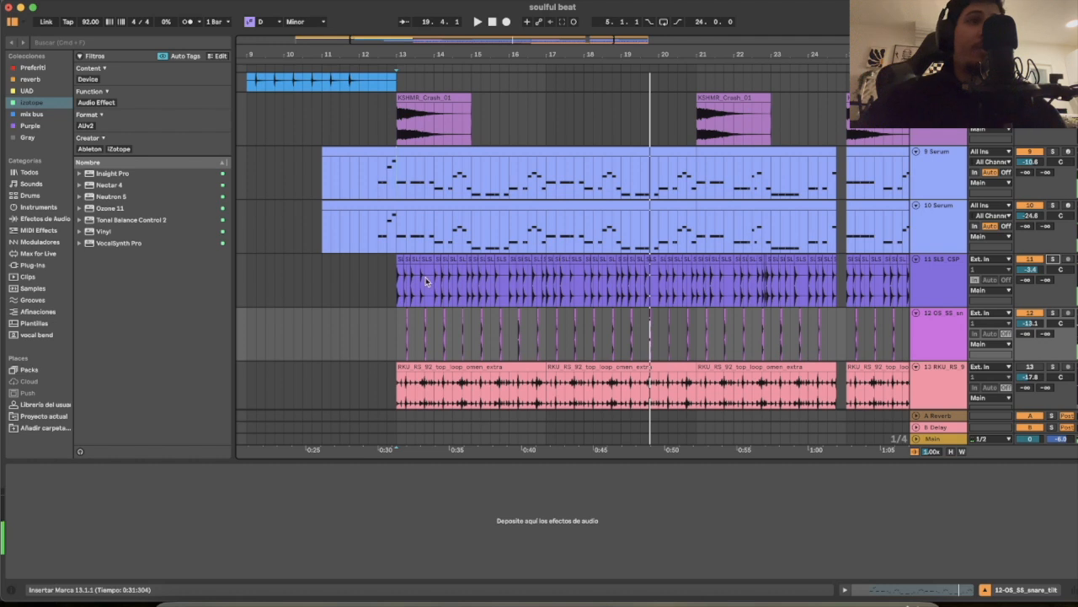
click(364, 272)
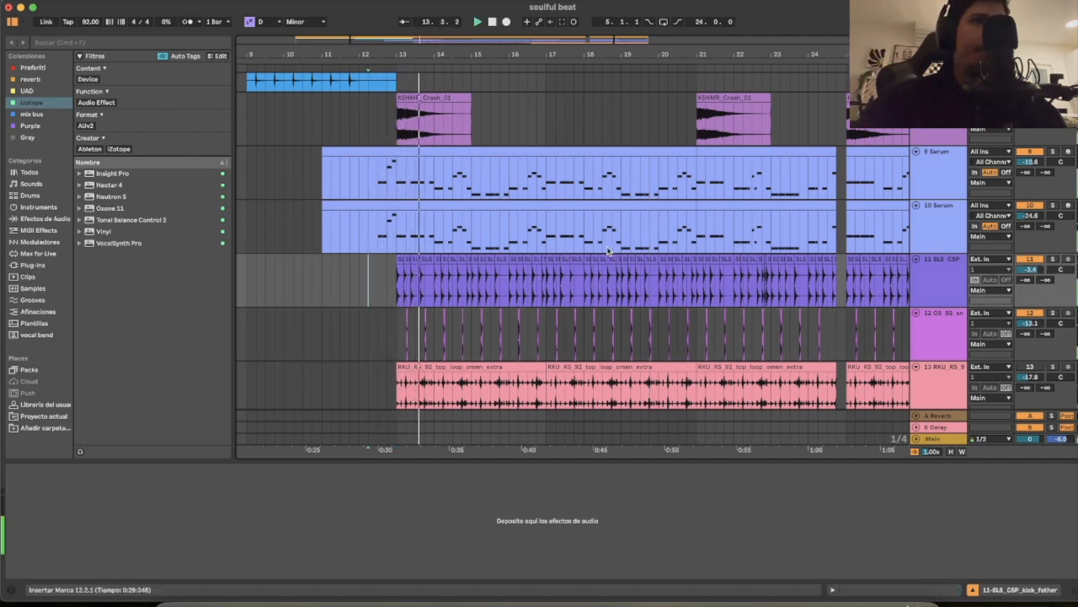
scroll(606, 251, down, 2)
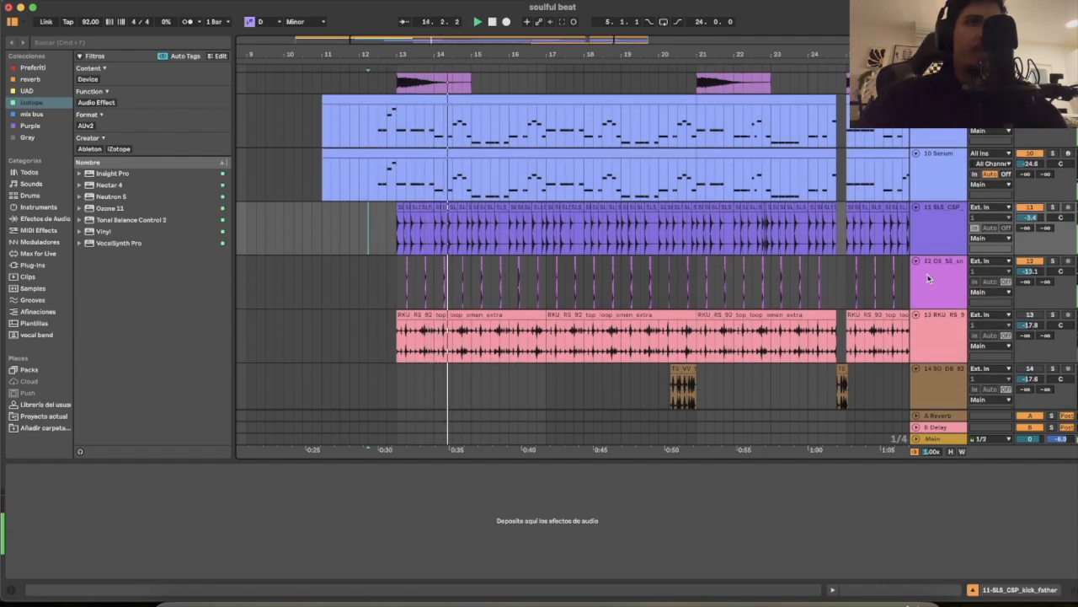
click(405, 292)
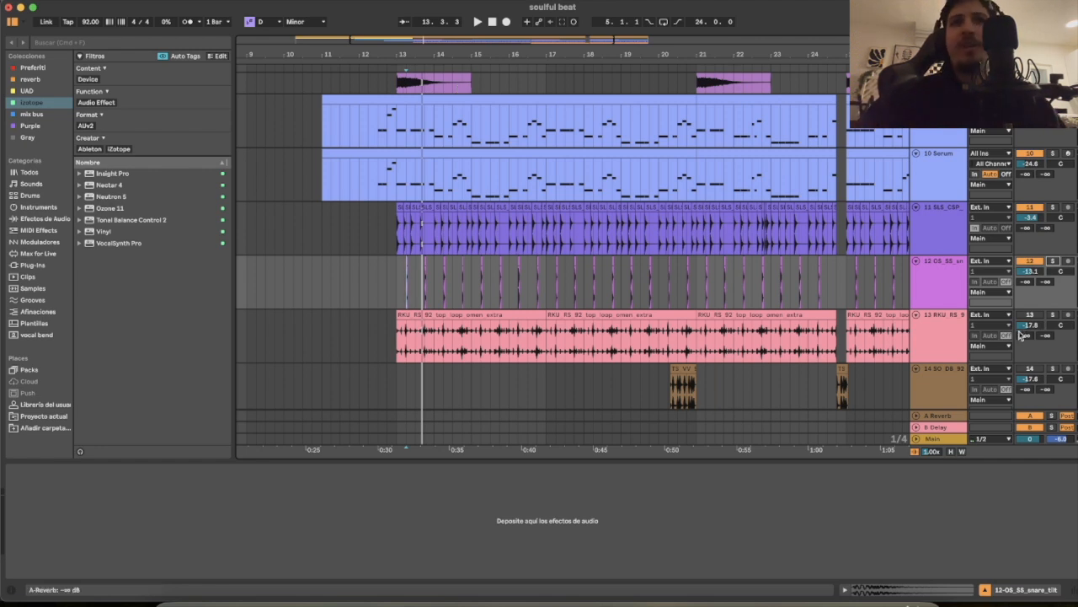
Step: Activate the 13 top loop and 14 drum fill tracks, playing the loop from 12.2 and the fill from 20.2
click(368, 335)
scroll(364, 328, down, 2)
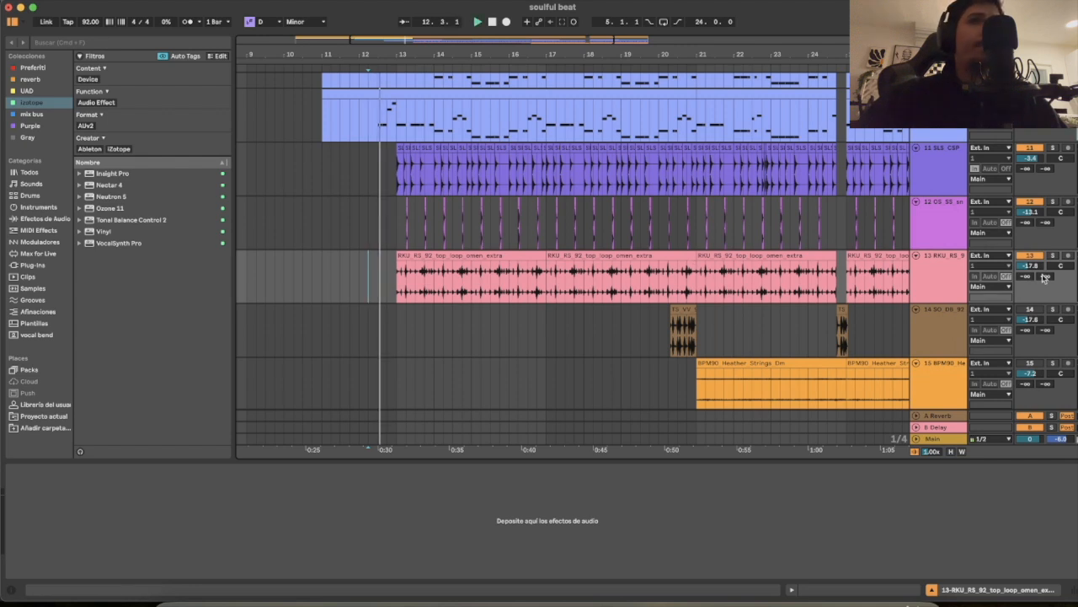
click(663, 338)
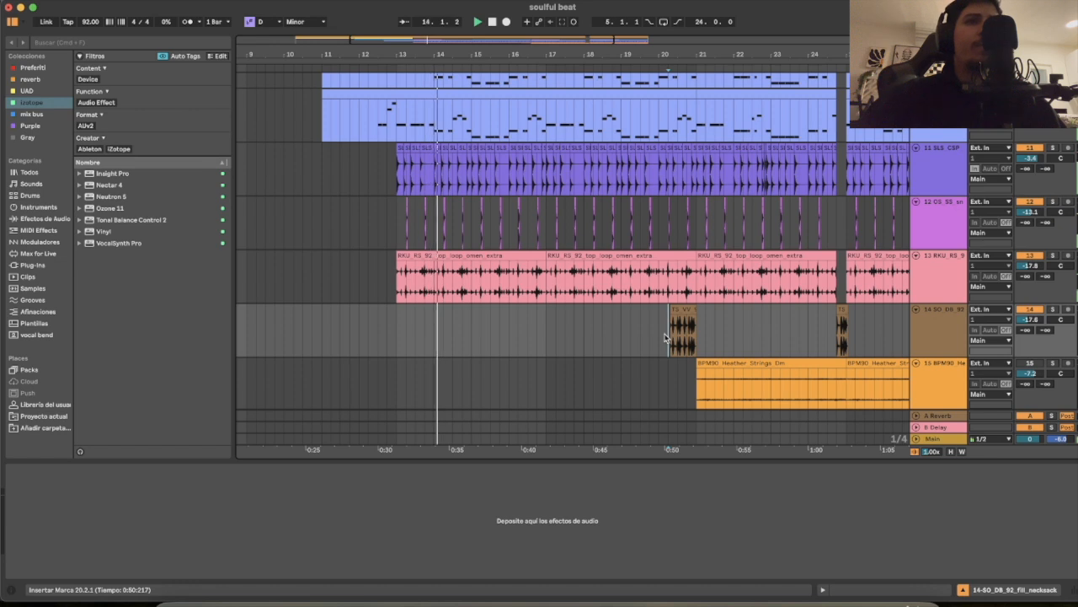
key(space)
key(space)
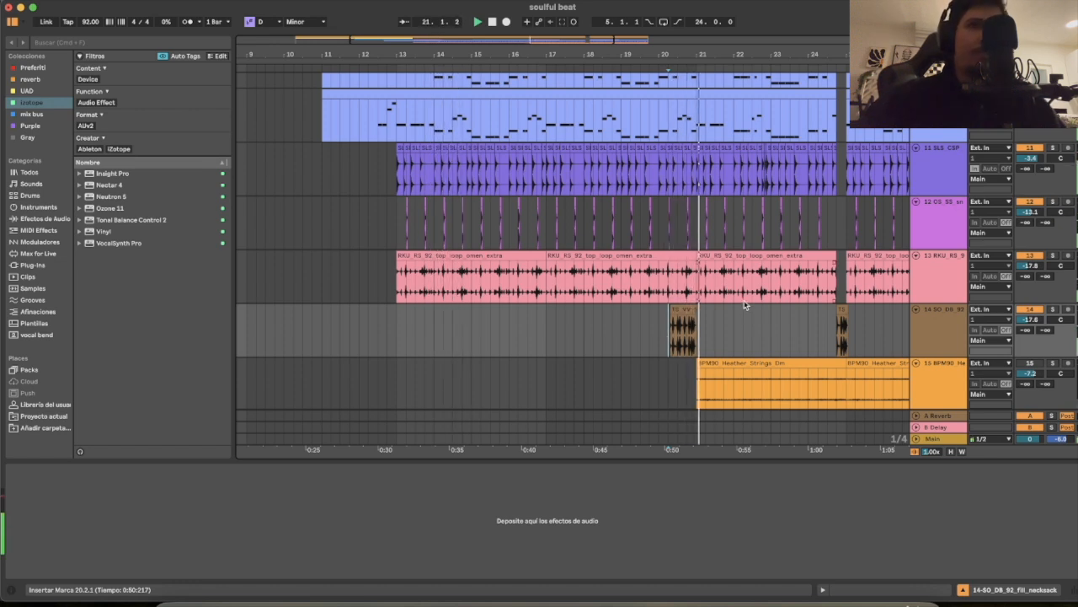
Step: Compare the transition into bar 21 with the 14 fill track on and off, then activate the 15 Heather Strings track
scroll(742, 298, down, 1)
scroll(742, 297, right, 4)
scroll(742, 297, right, 3)
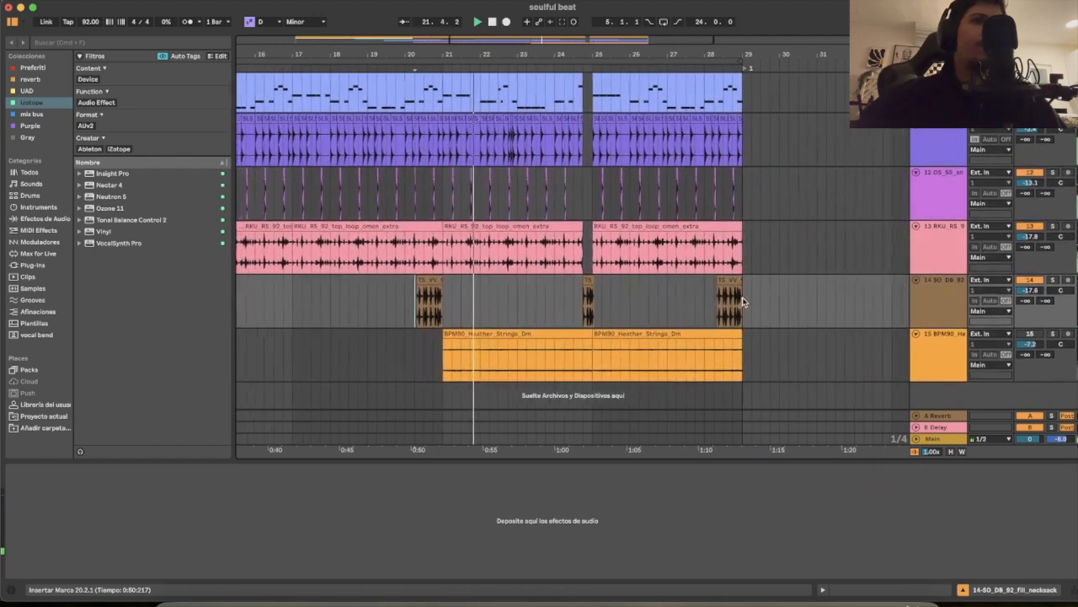
key(space)
key(space)
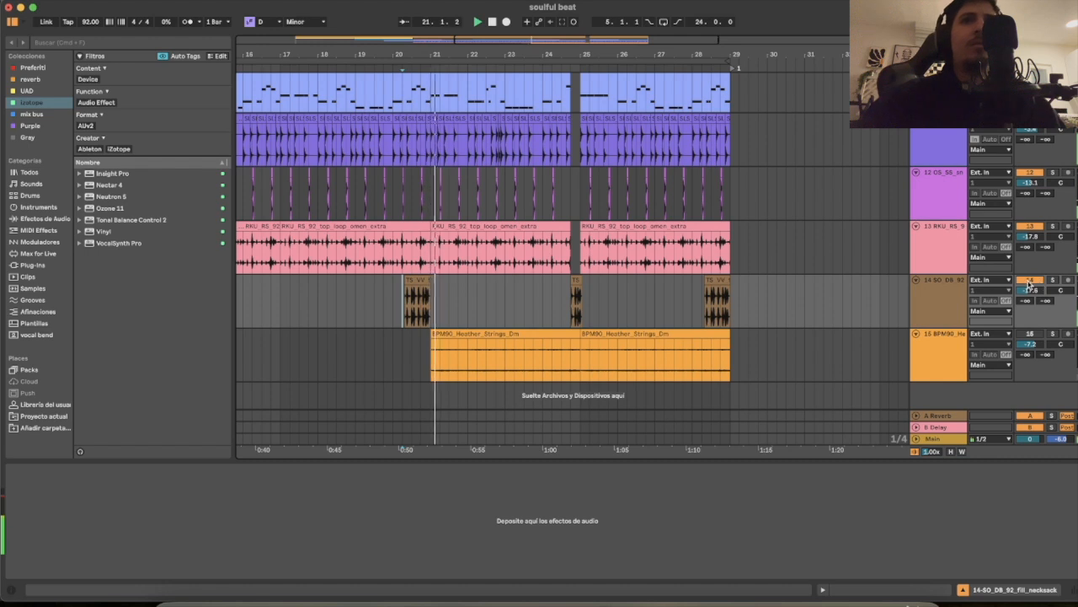
key(space)
key(space)
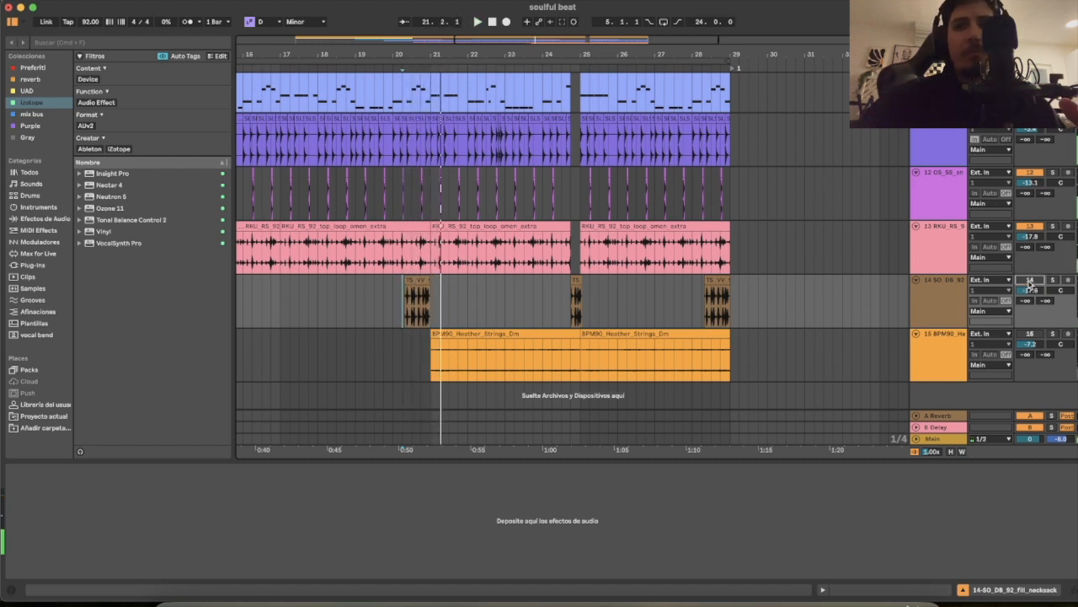
key(space)
key(space)
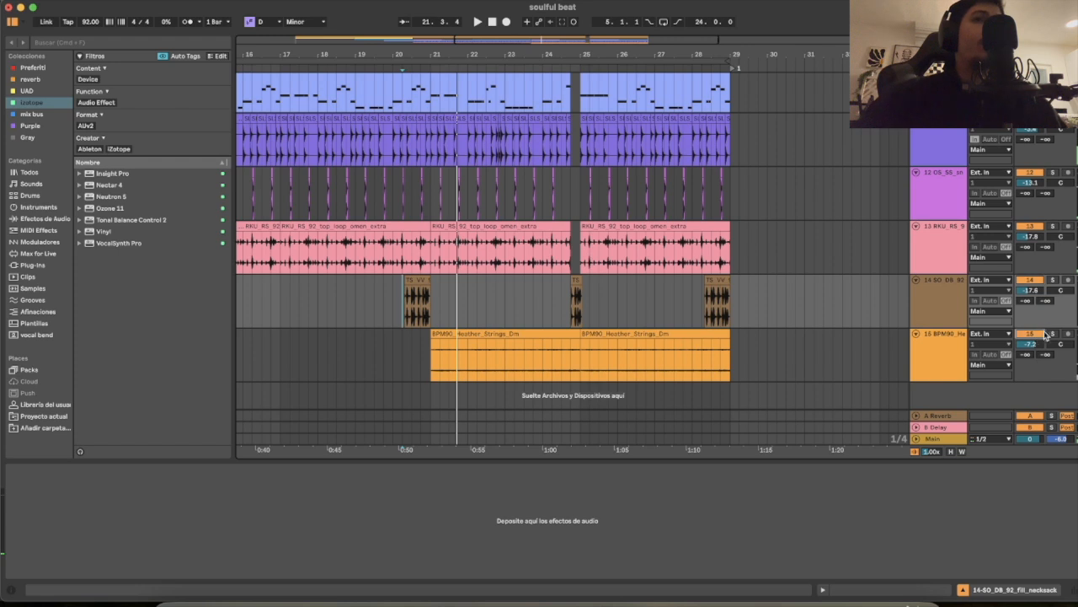
Step: Show the 15 Heather Strings track's device chain and switch off its Valhalla, Glitch, Vinyl and Auto Pan effects
click(443, 358)
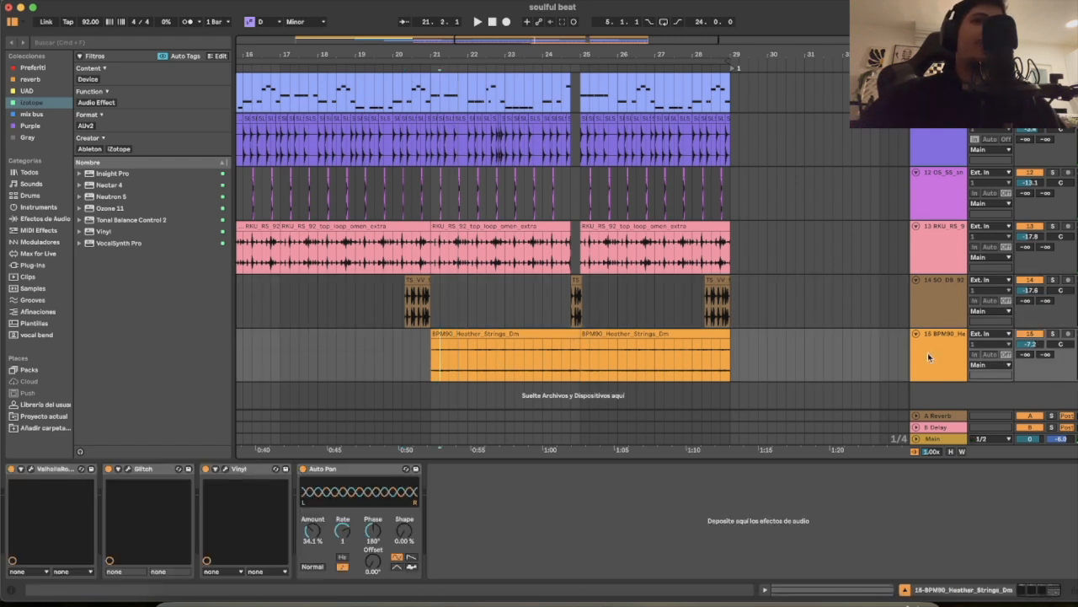
click(148, 470)
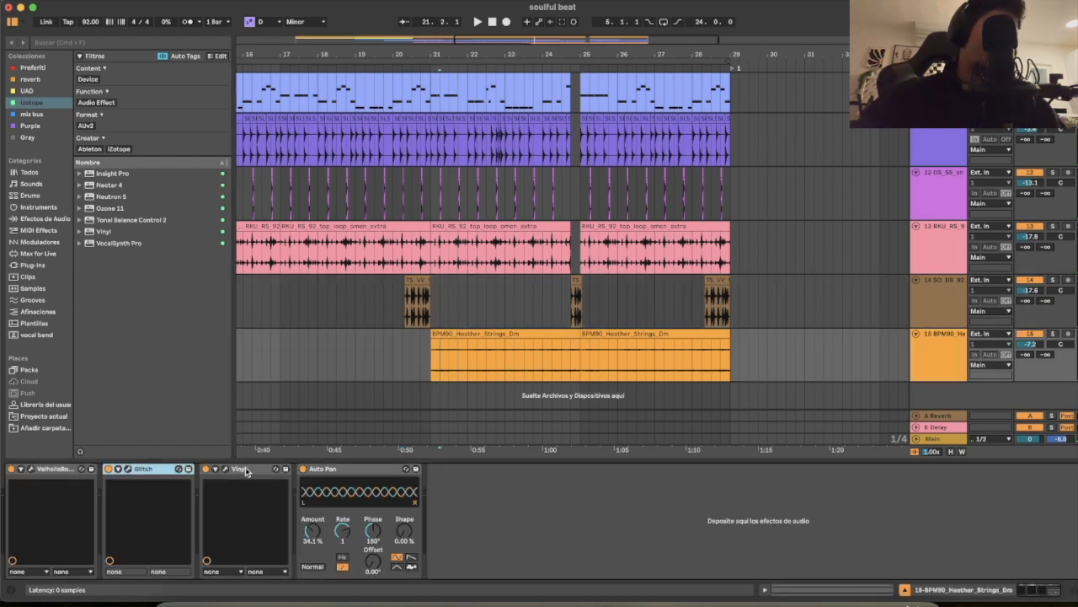
shift+click(349, 471)
click(304, 468)
click(12, 468)
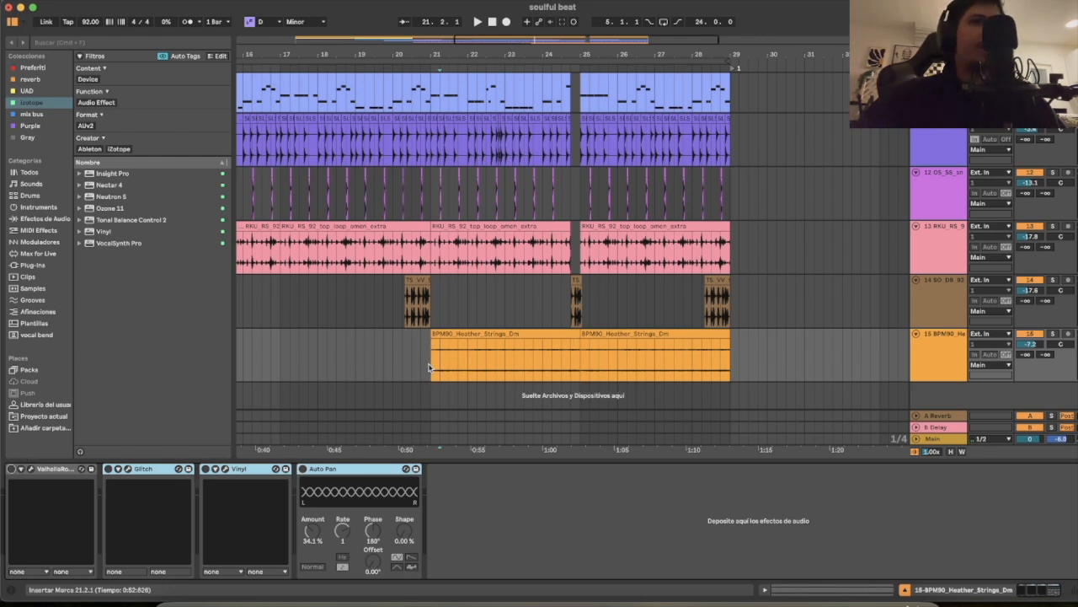
Step: Play the strings from bar 21 without effects and again with only the Valhalla effect switched on
click(428, 366)
key(space)
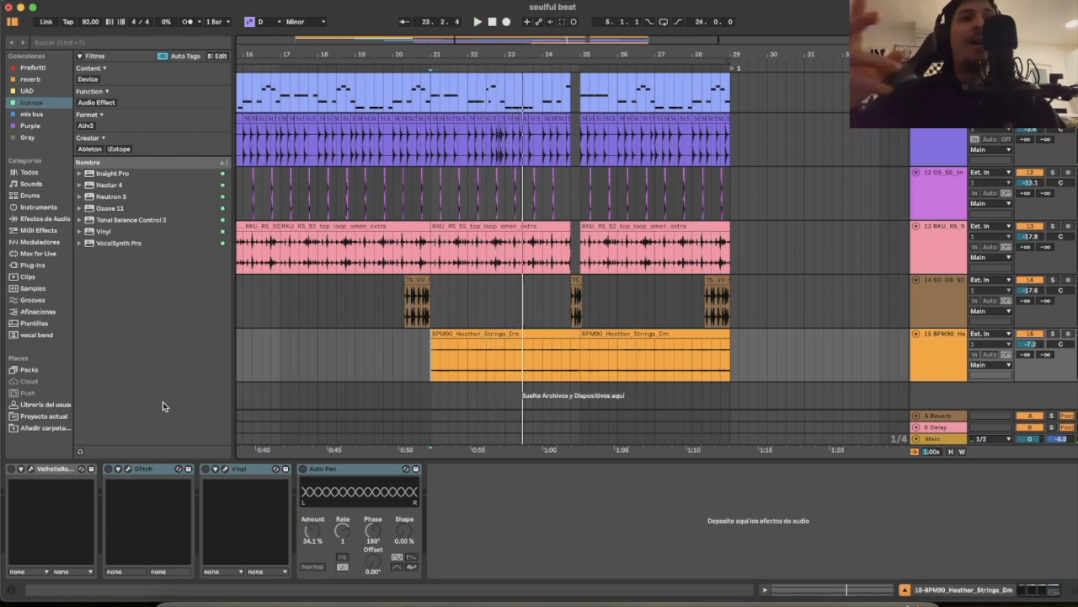
click(64, 468)
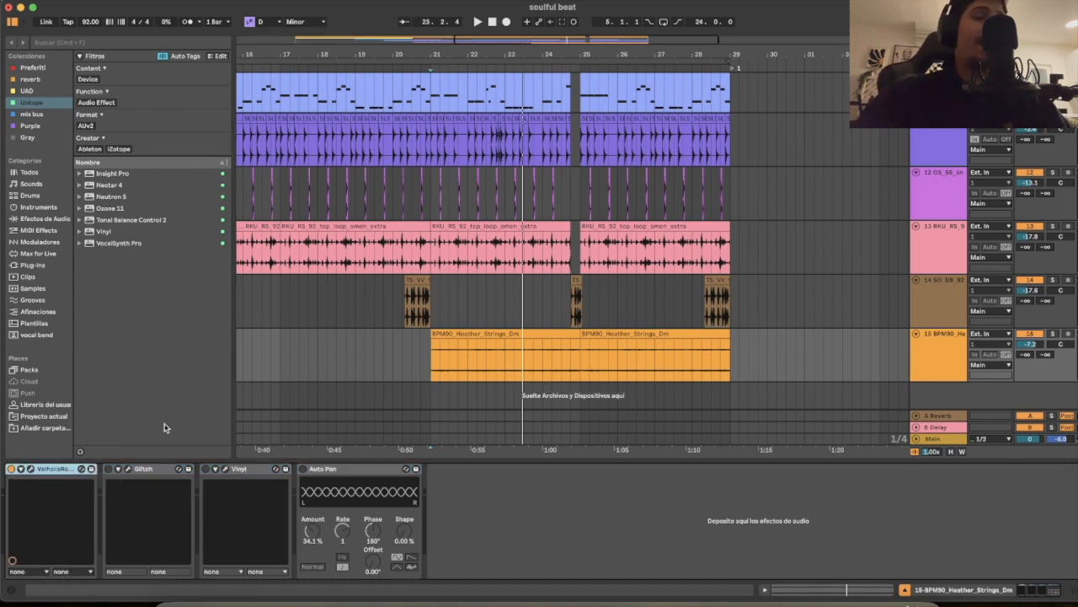
key(space)
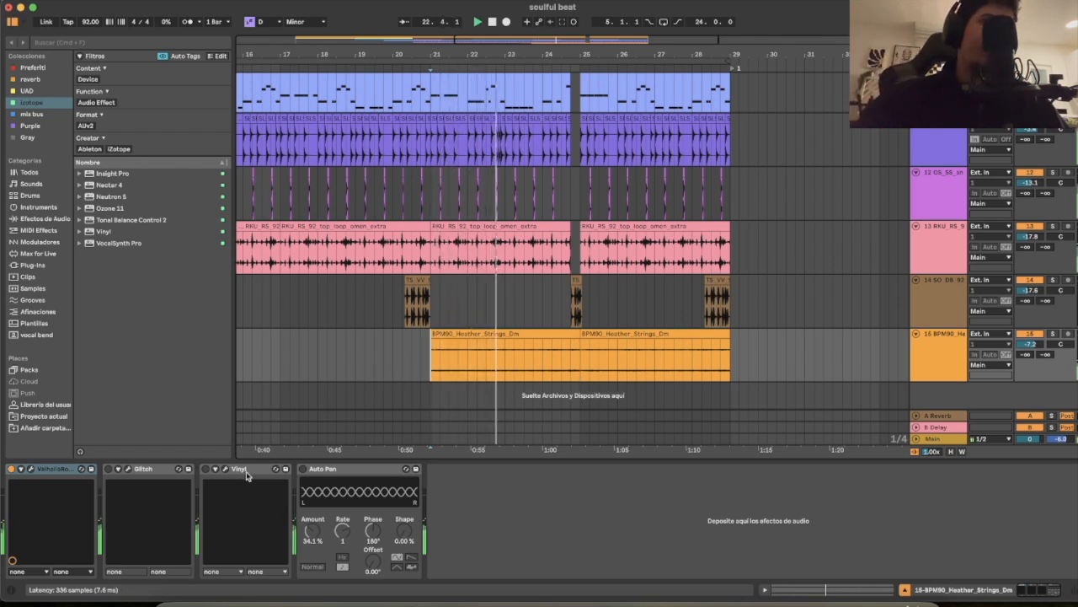
Step: Switch on Glitch, open its window and play the strings from bar 21, then also switch on Vinyl
click(128, 470)
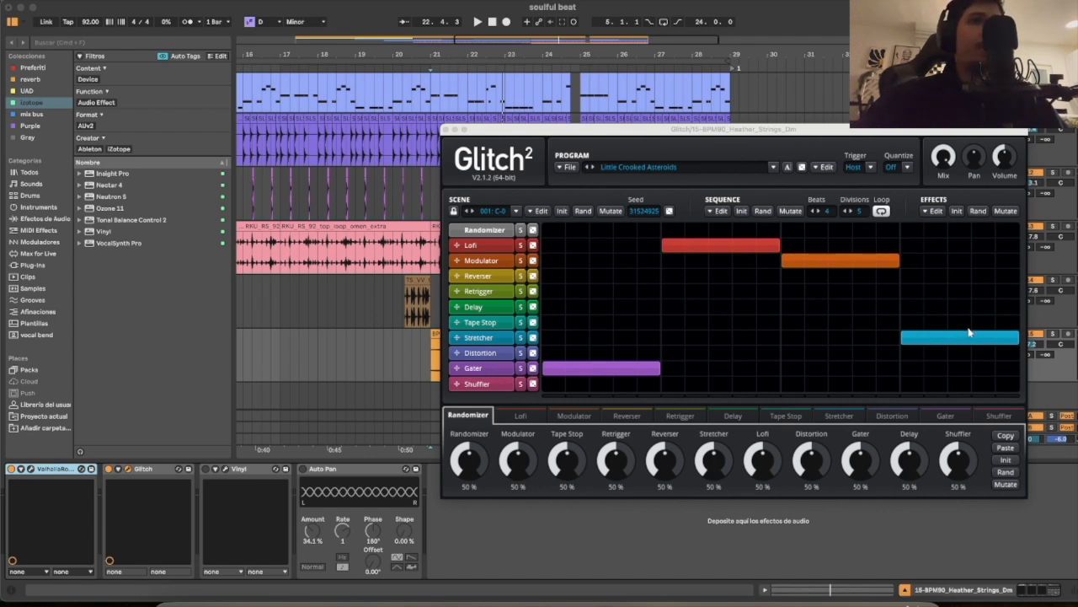
key(space)
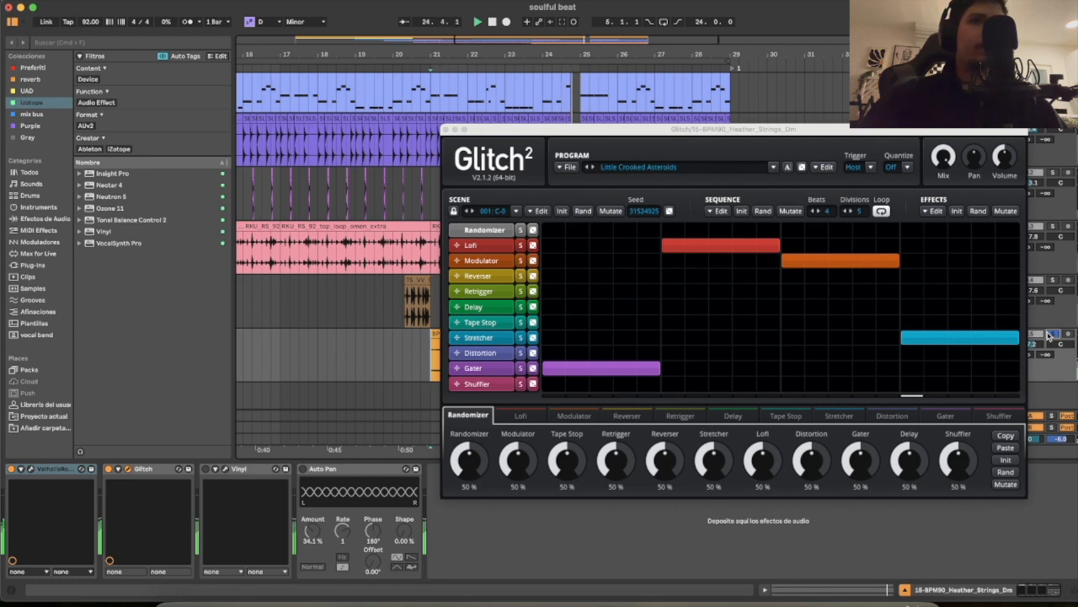
click(205, 470)
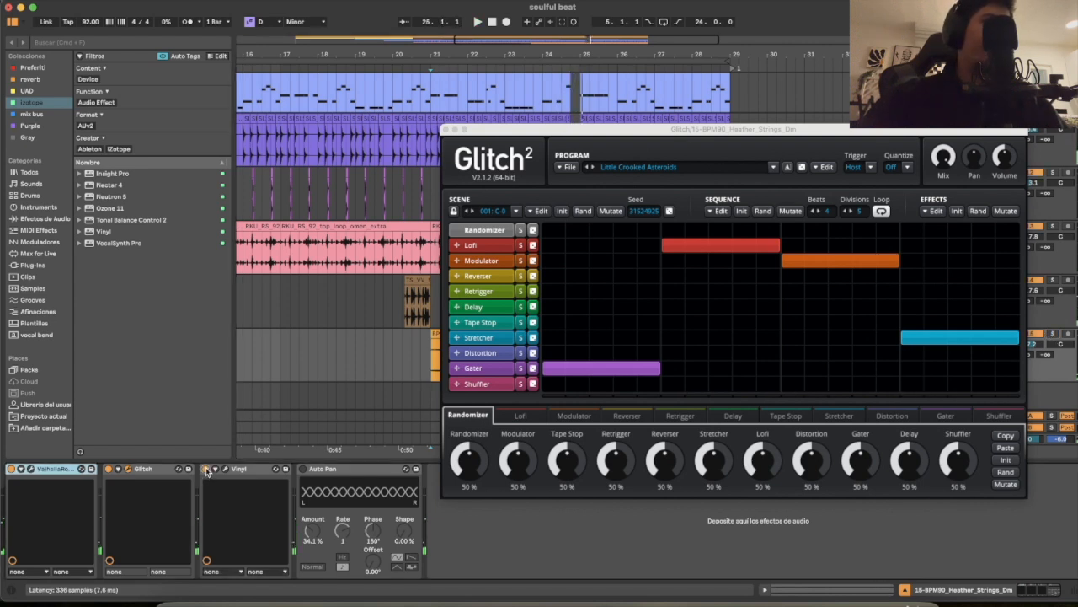
Step: Switch on Auto Pan and play the strings from bar 21 with all four effects active
key(space)
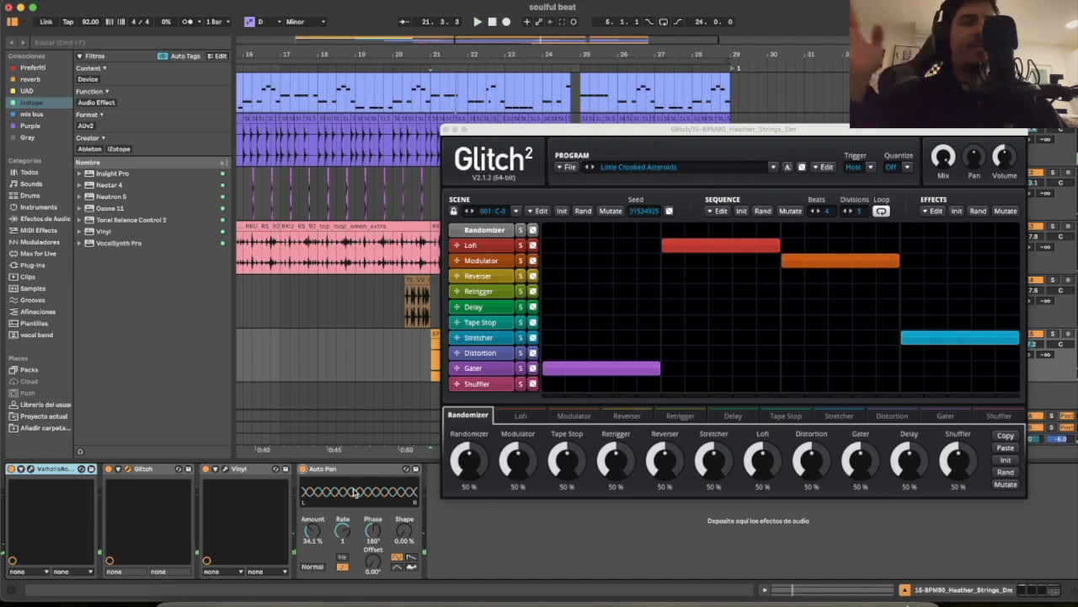
key(space)
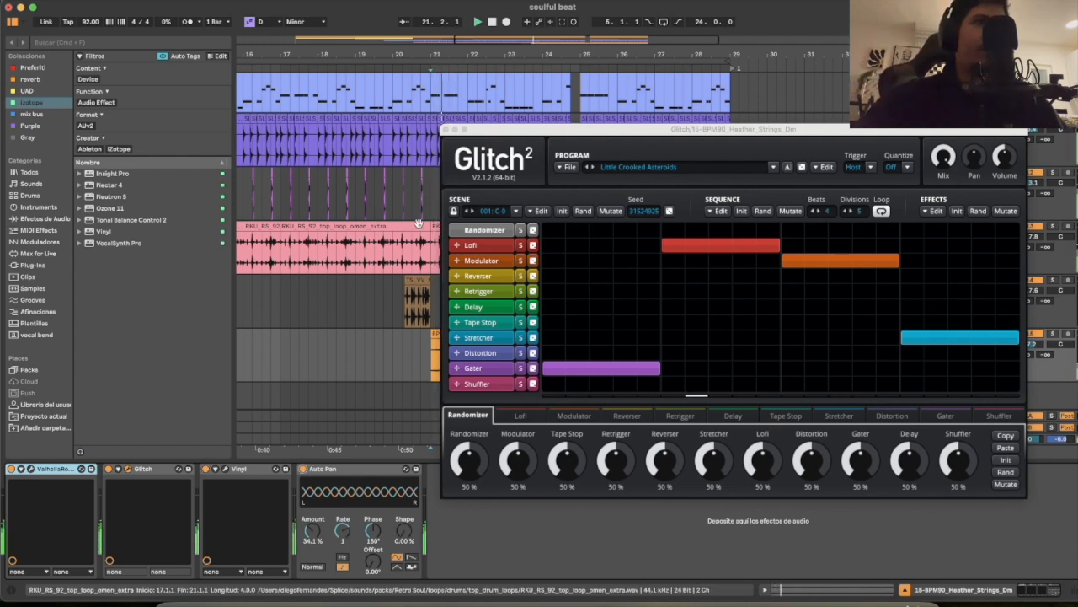
Step: Close the Glitch window and compare the playing strings with all four effects switched off and on again
click(446, 128)
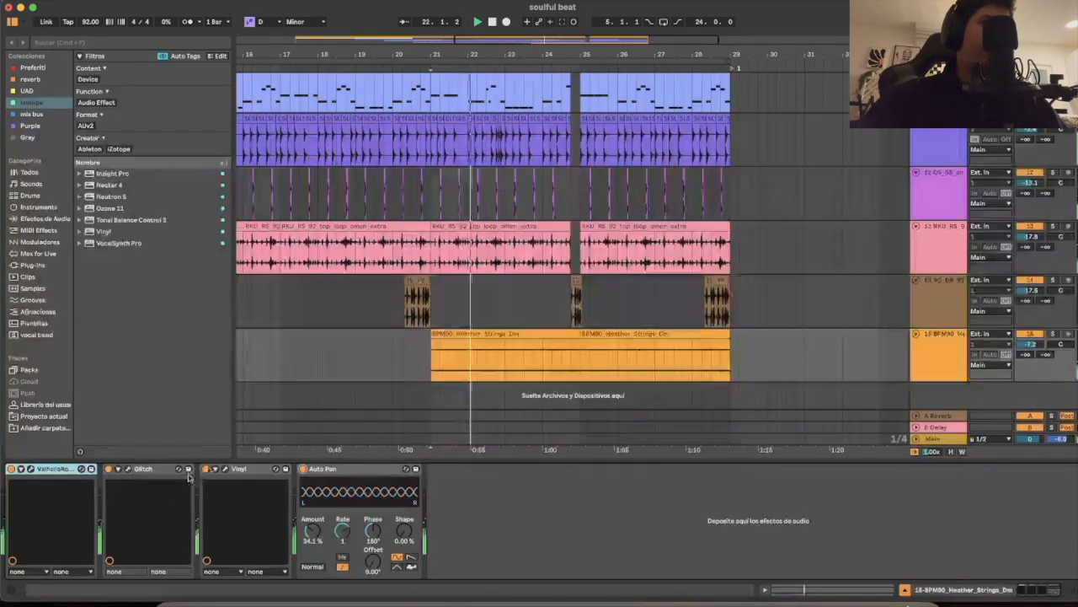
click(303, 470)
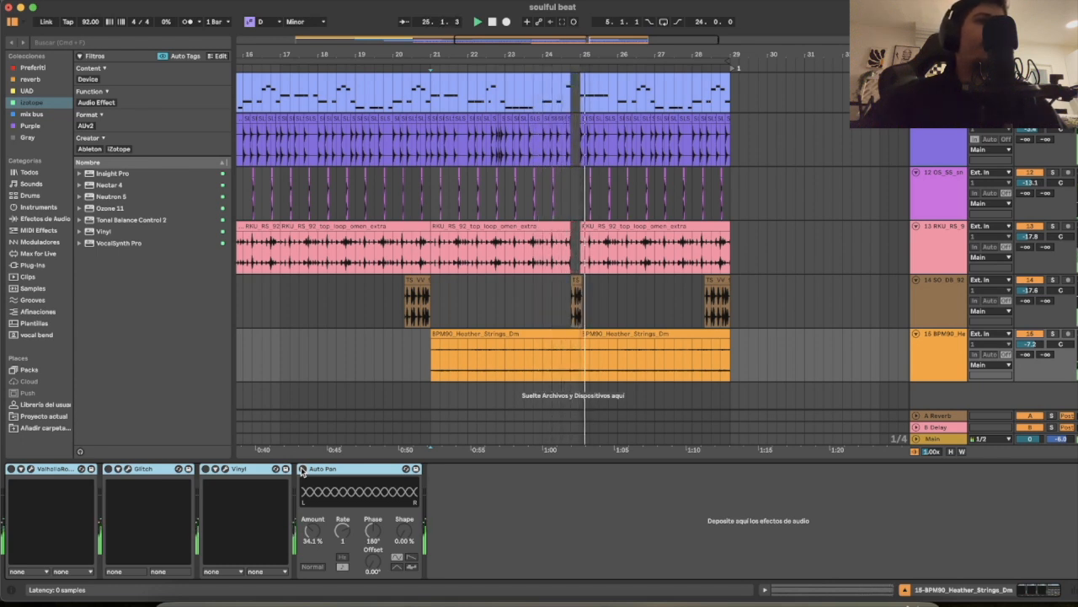
click(303, 470)
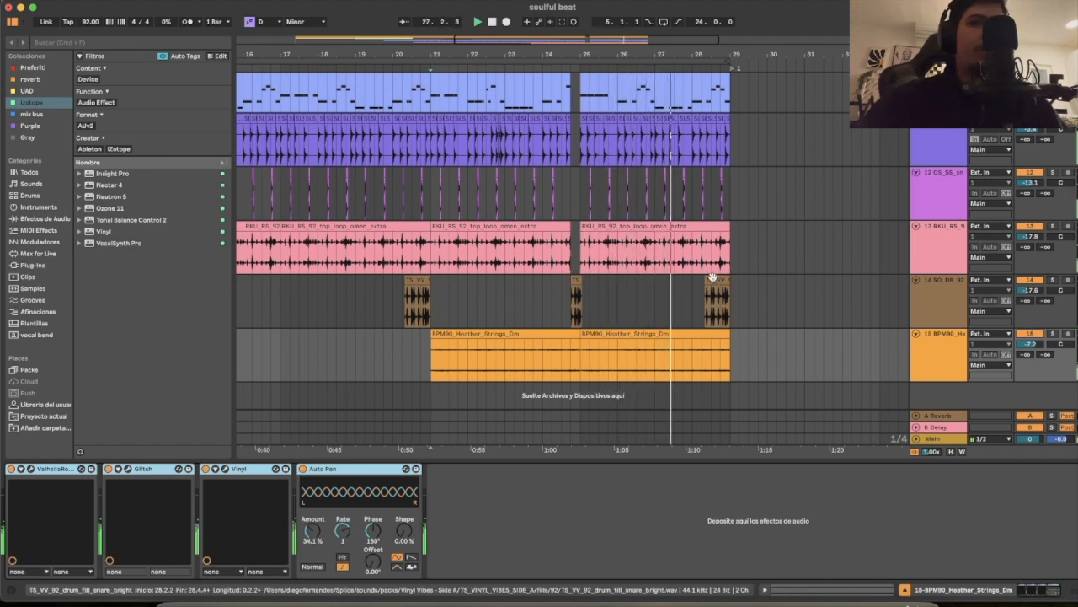
Step: Turn on automation view and show the Vinyl effect's Spin Down automation on the 15 Heather Strings track
click(950, 358)
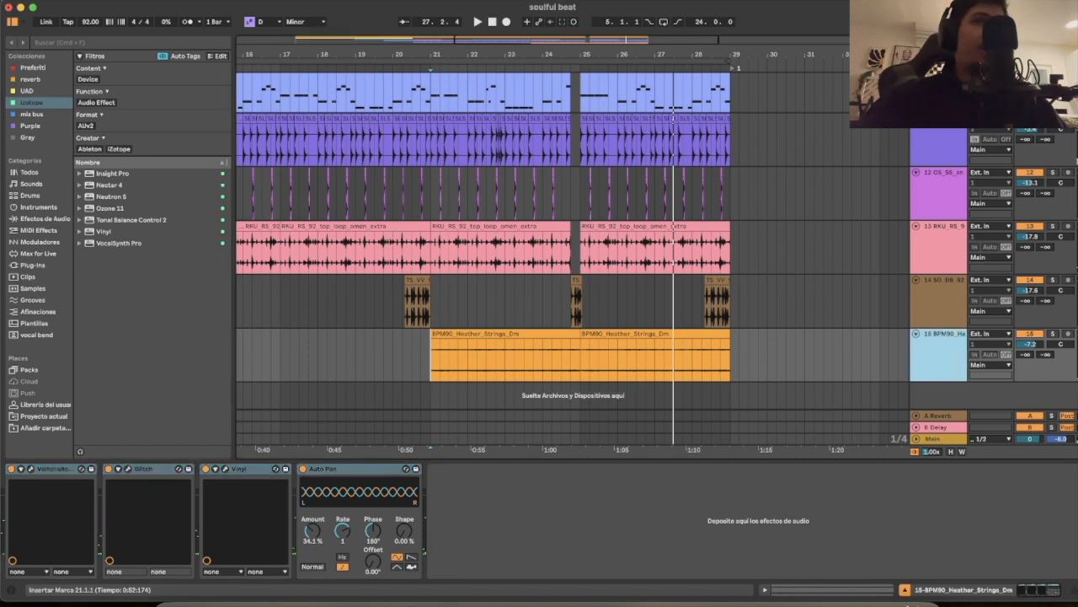
key(a)
click(940, 345)
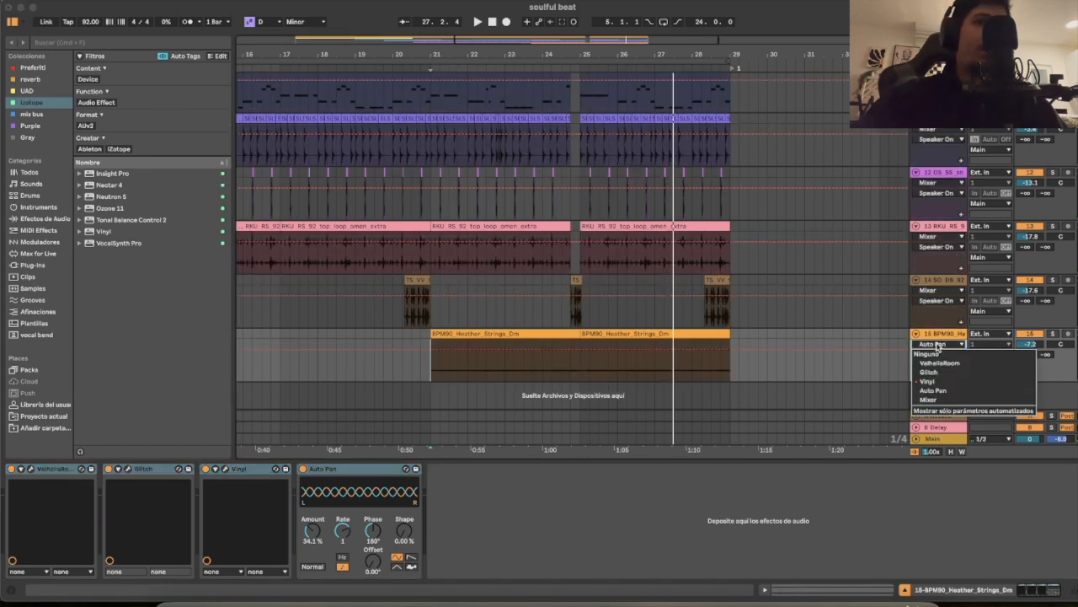
click(935, 387)
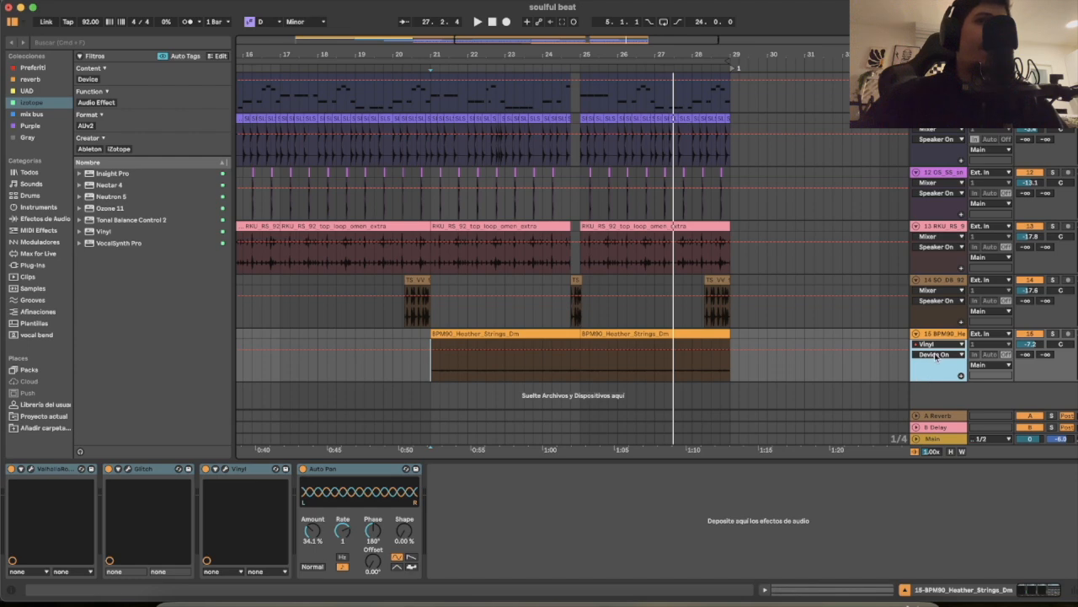
click(935, 355)
click(929, 506)
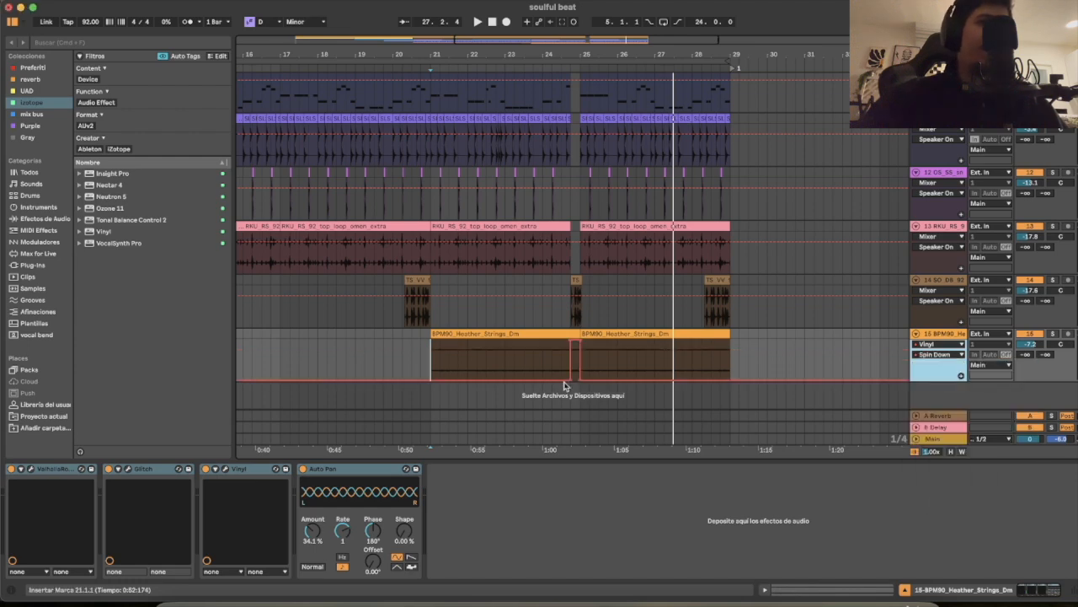
Step: Examine the gap just before bar 25 across all tracks, along with the Spin Down automation
drag(588, 55, 564, 130)
scroll(515, 236, up, 10)
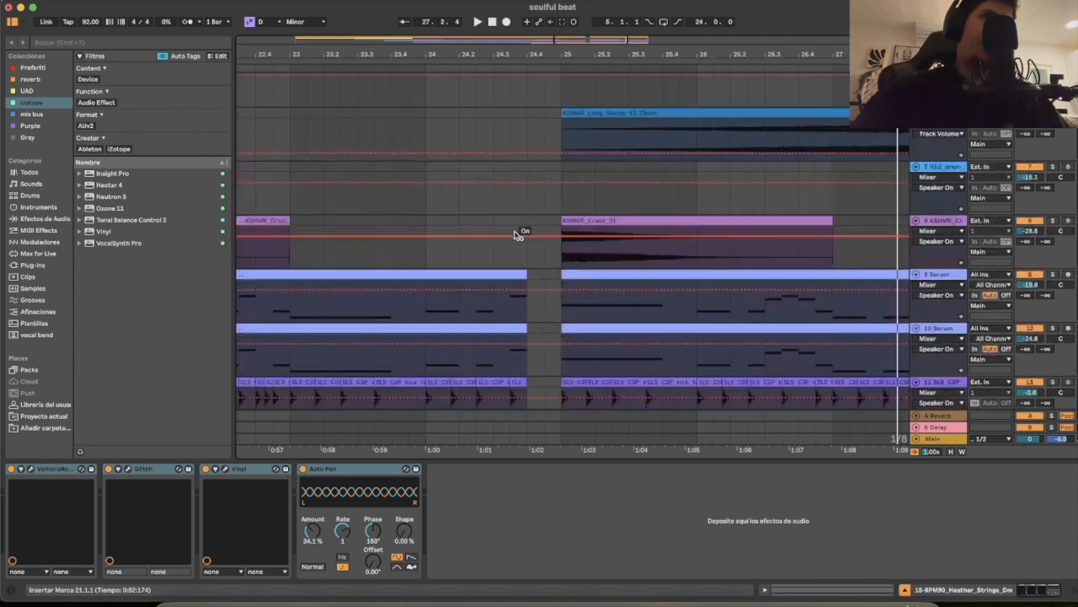
scroll(513, 225, down, 10)
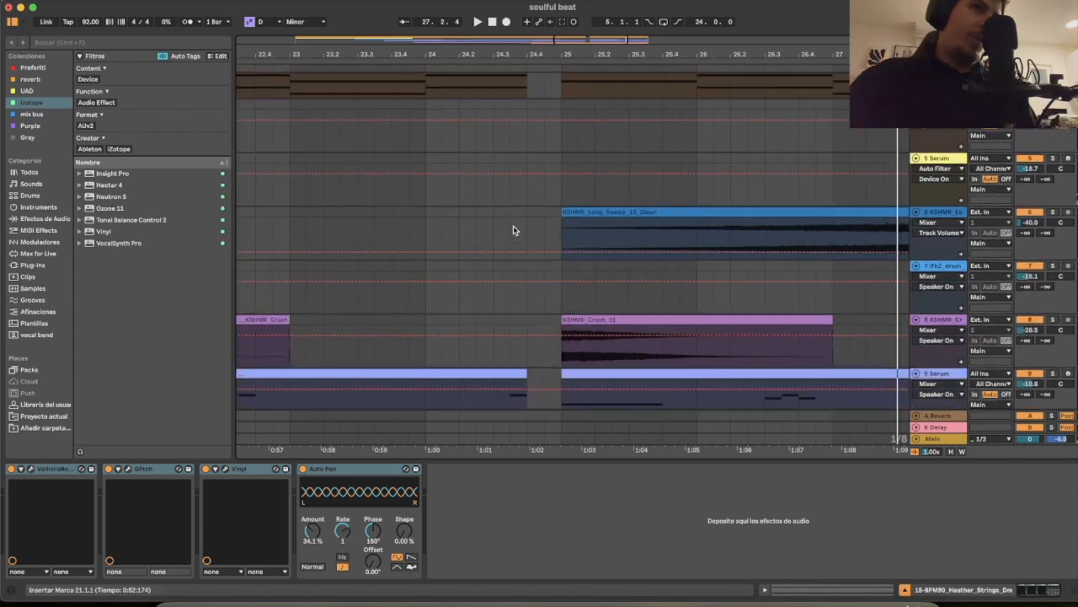
scroll(531, 258, up, 10)
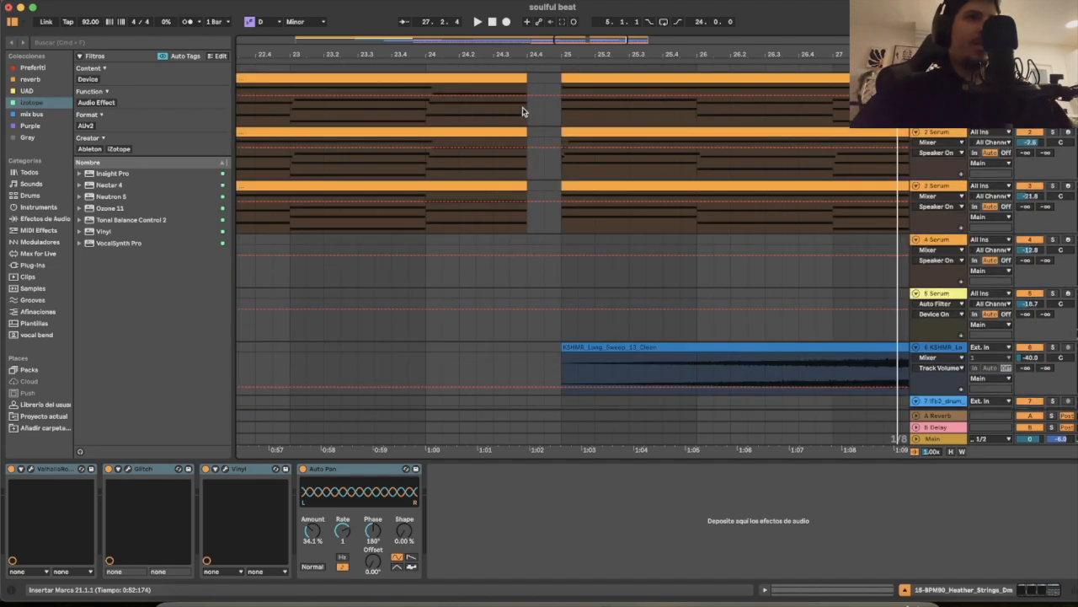
scroll(515, 202, down, 10)
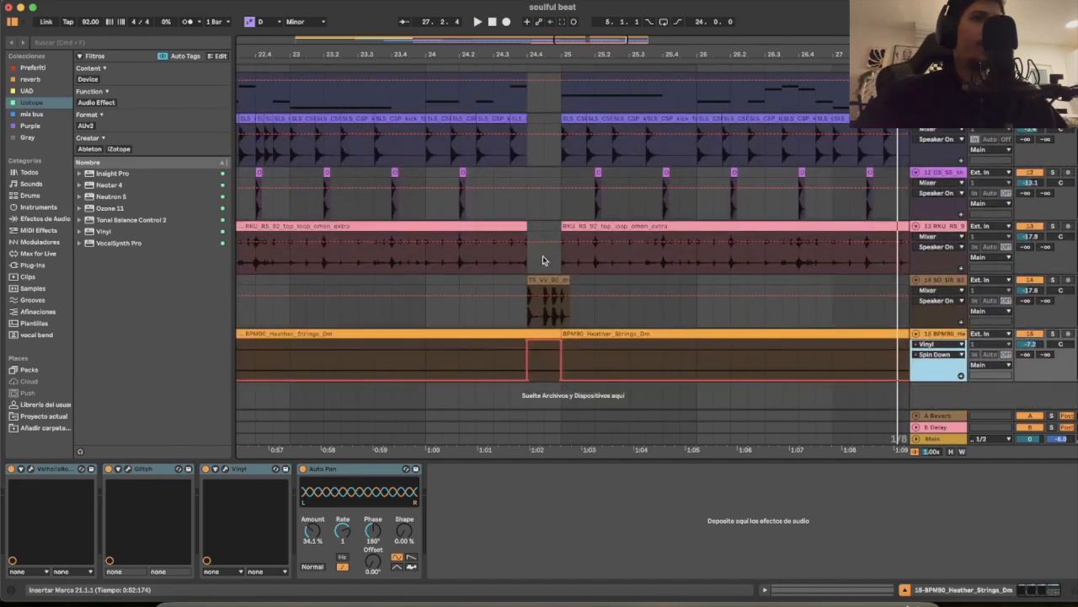
Step: Highlight the fill clip on the 14 fill track just before bar 25, and play the transition from 24.2.1
drag(493, 316, 631, 303)
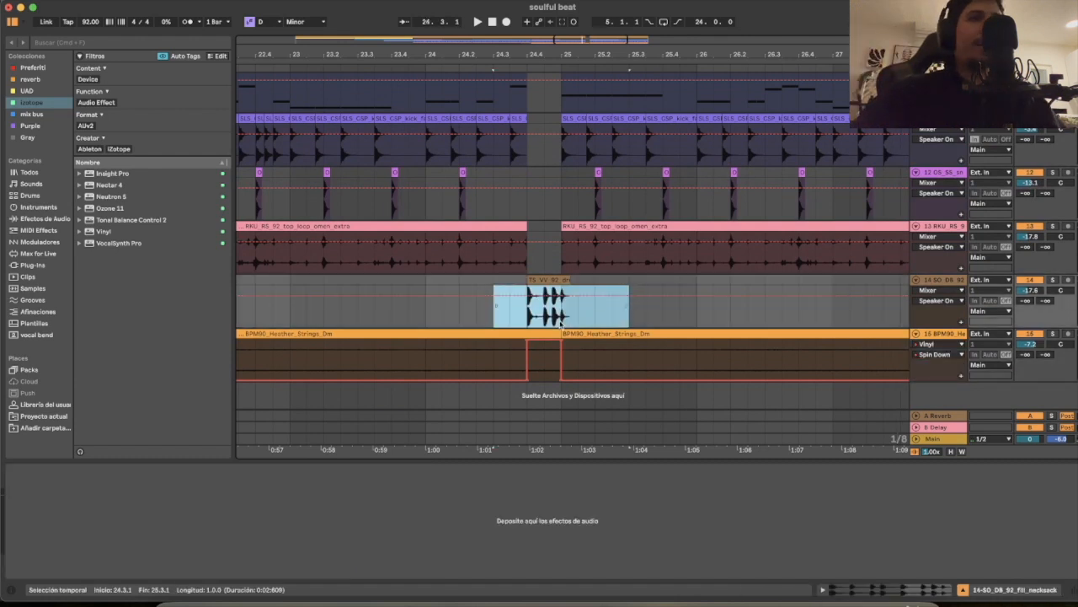
click(458, 311)
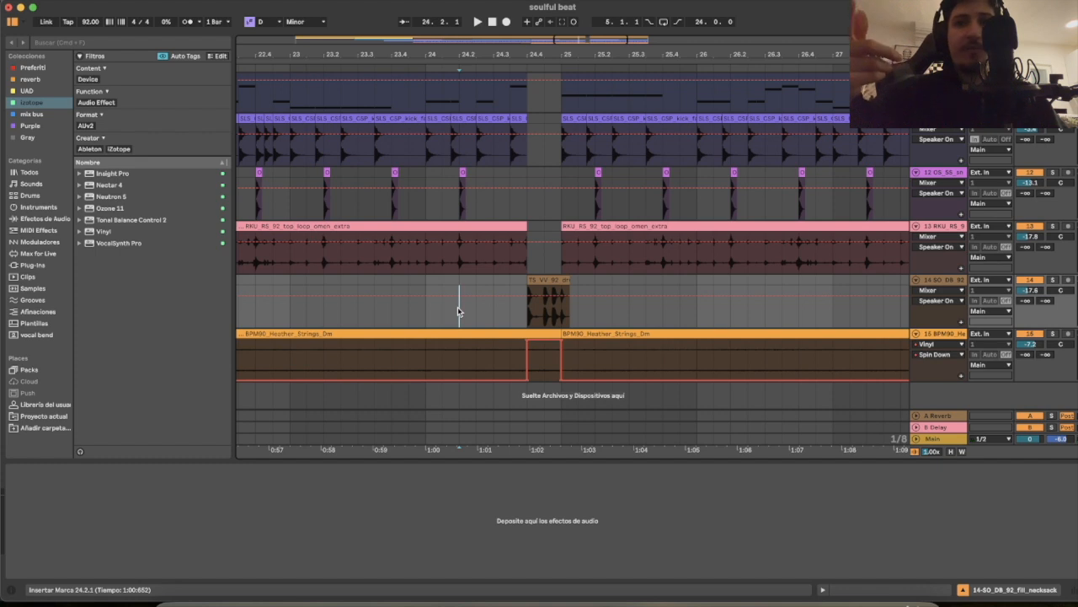
key(space)
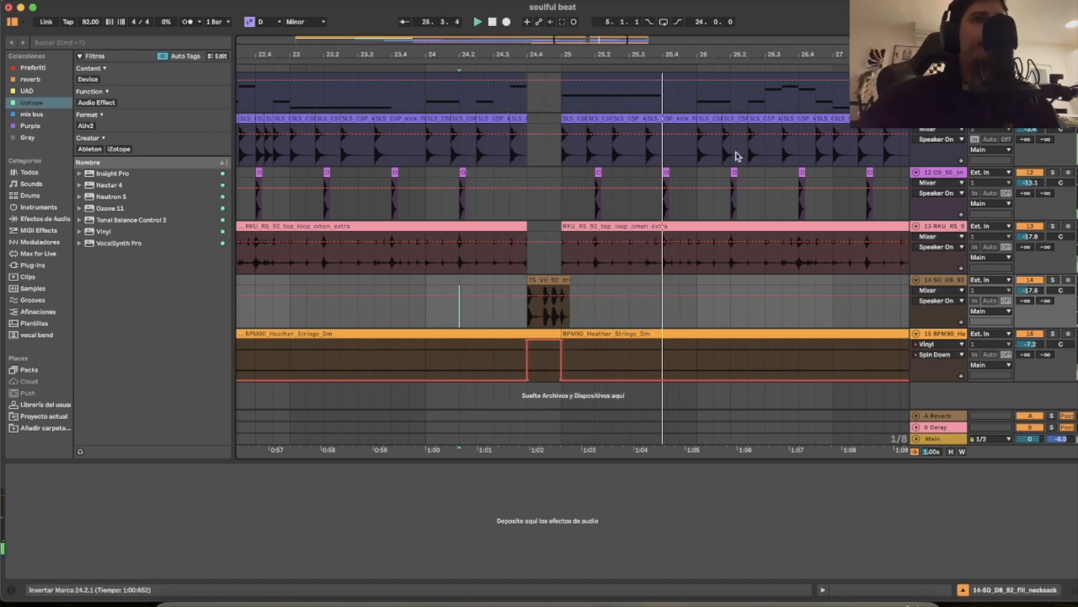
Step: View the whole arrangement at once, moving up to the tracks above the drums
drag(635, 51, 634, 10)
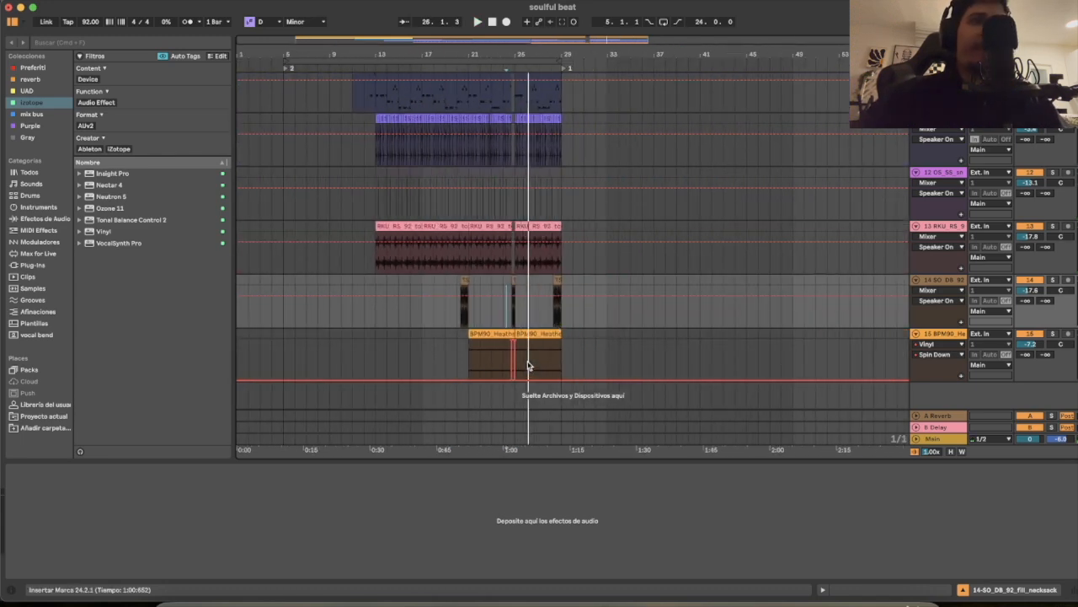
scroll(540, 323, up, 10)
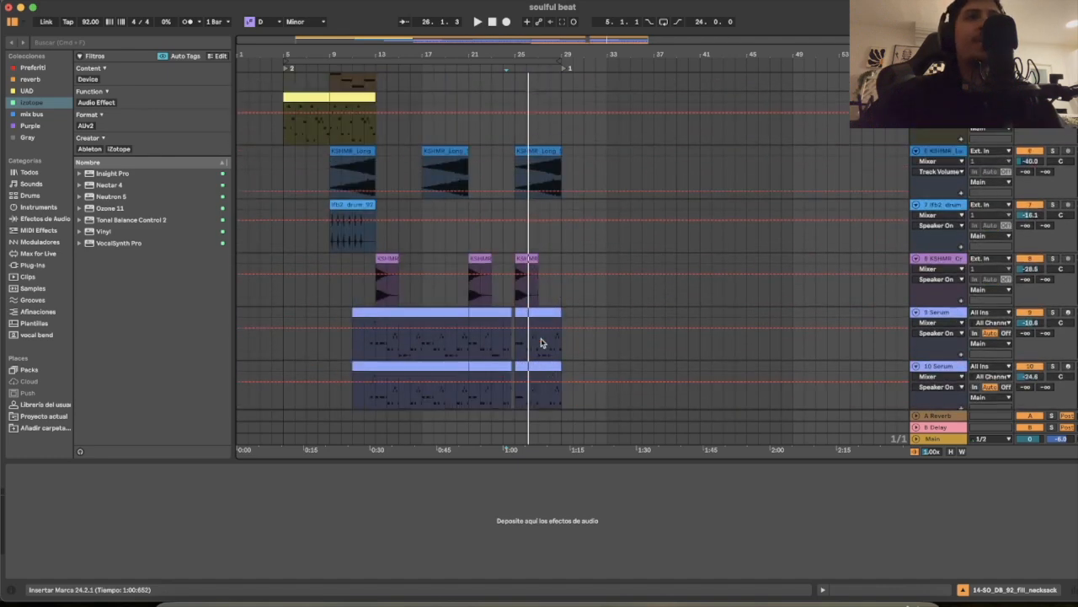